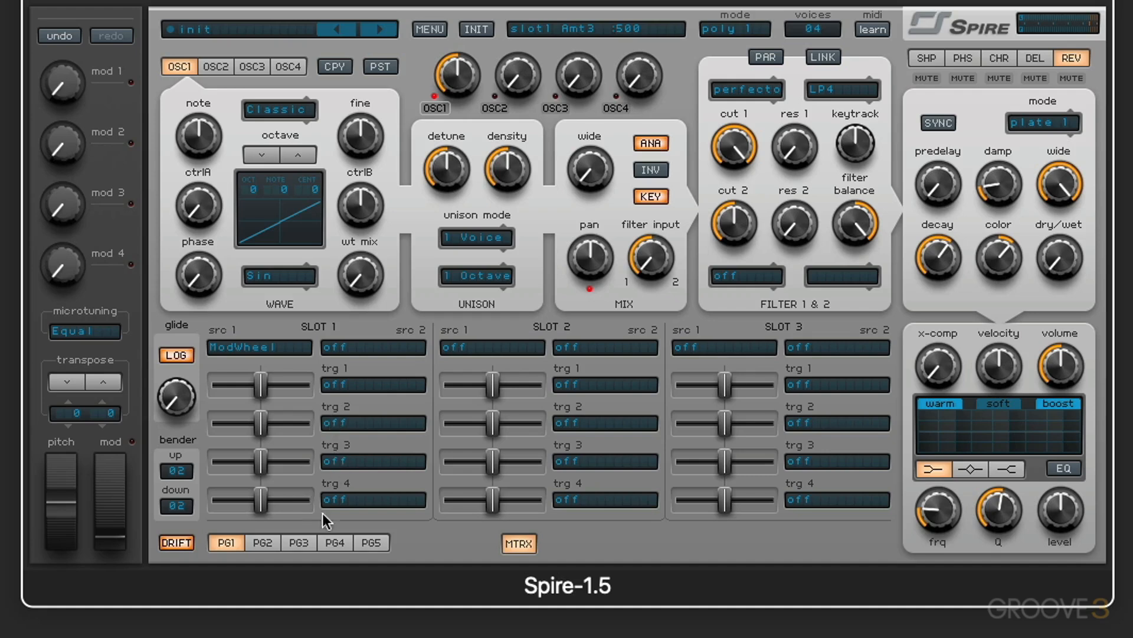
- Browse through the modulation matrix pages and return to the first page
click(263, 540)
click(371, 542)
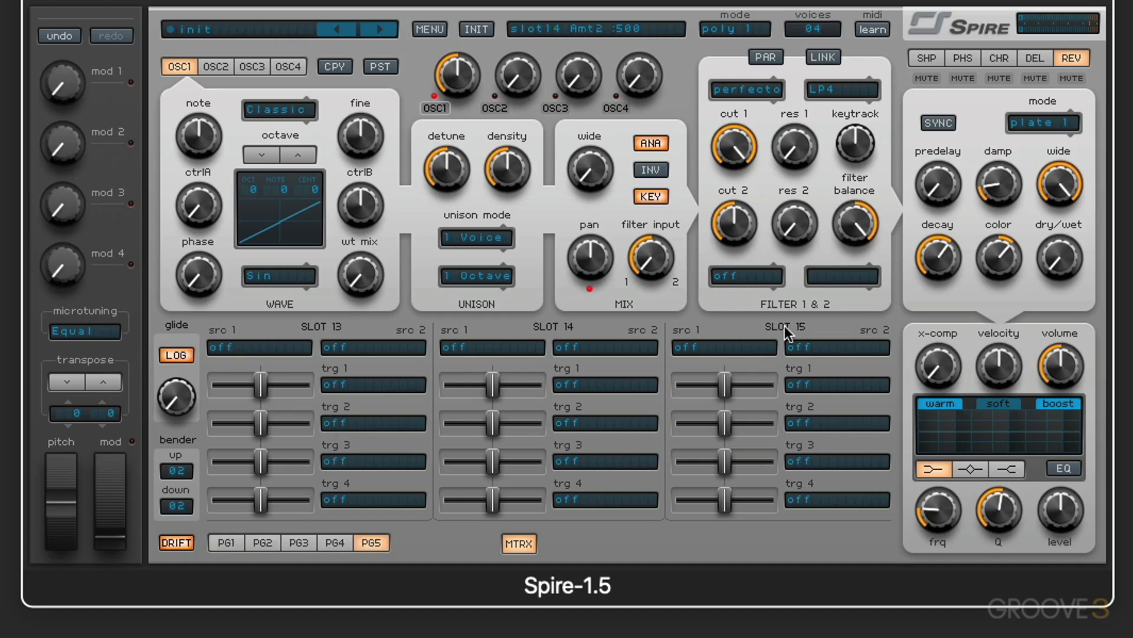
click(224, 542)
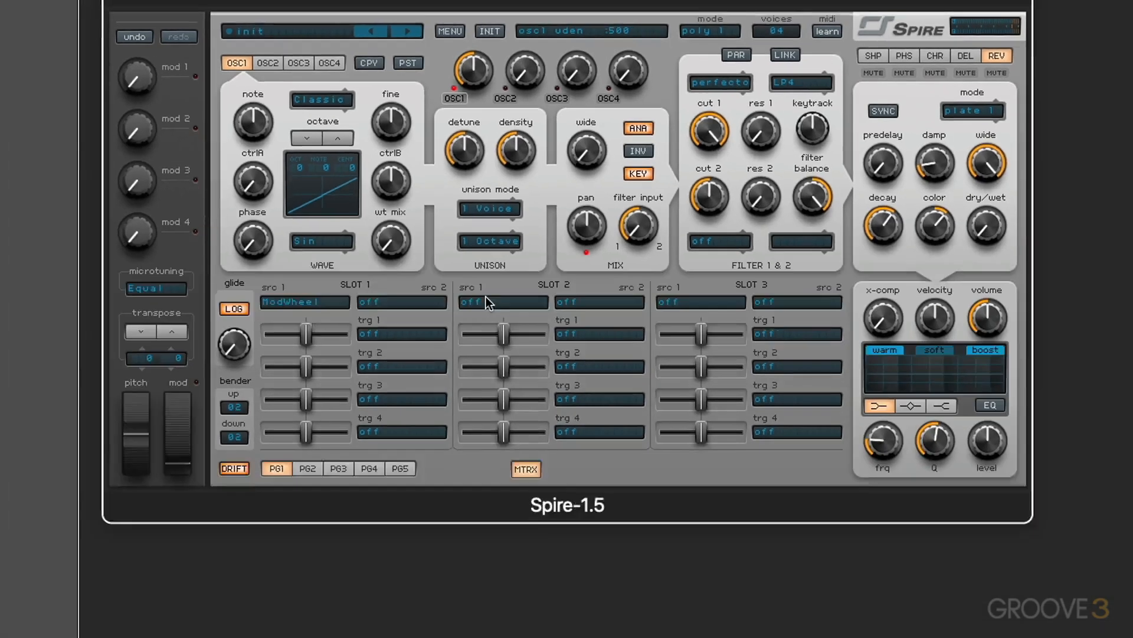
- Route LFO1 and Env2 in slot 2 to the Cutoff 1 target
click(502, 347)
click(535, 464)
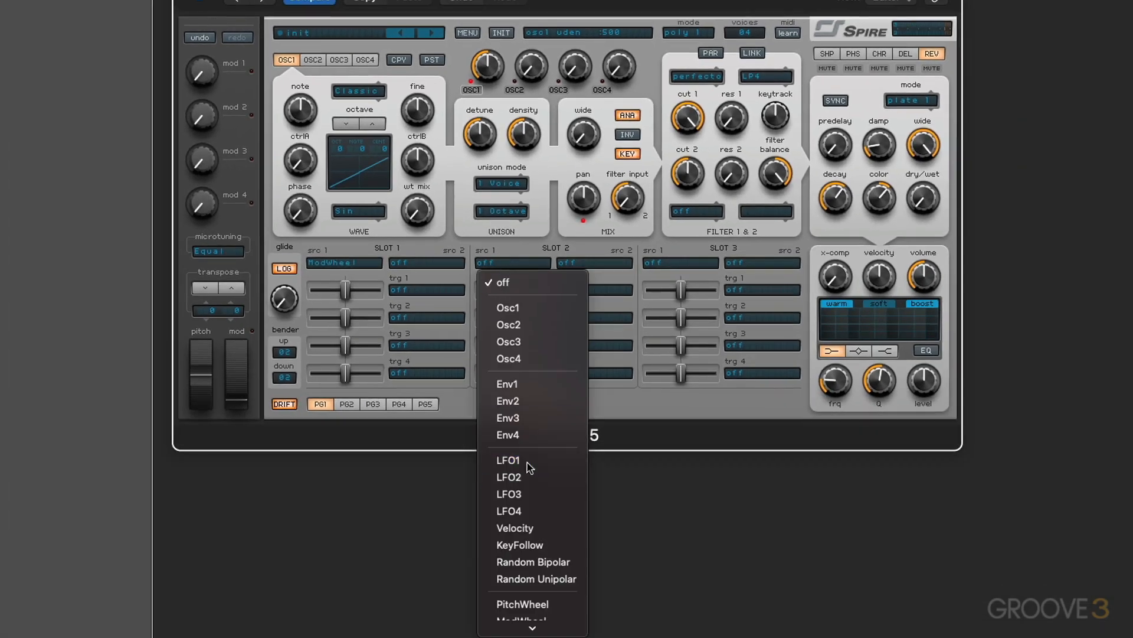
click(576, 262)
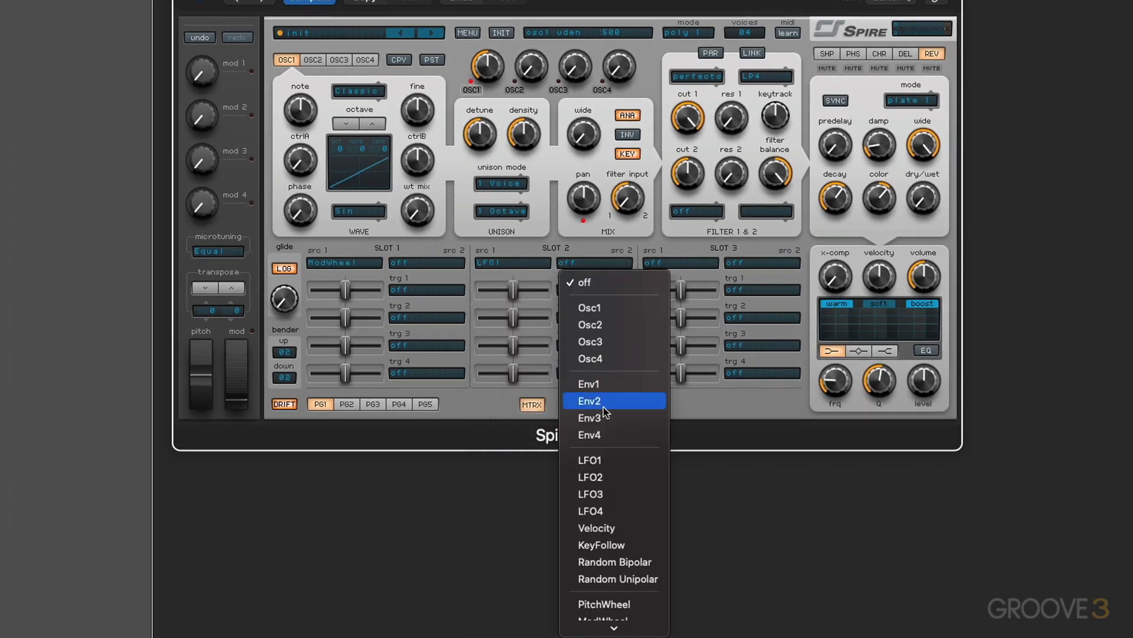
click(592, 403)
click(568, 290)
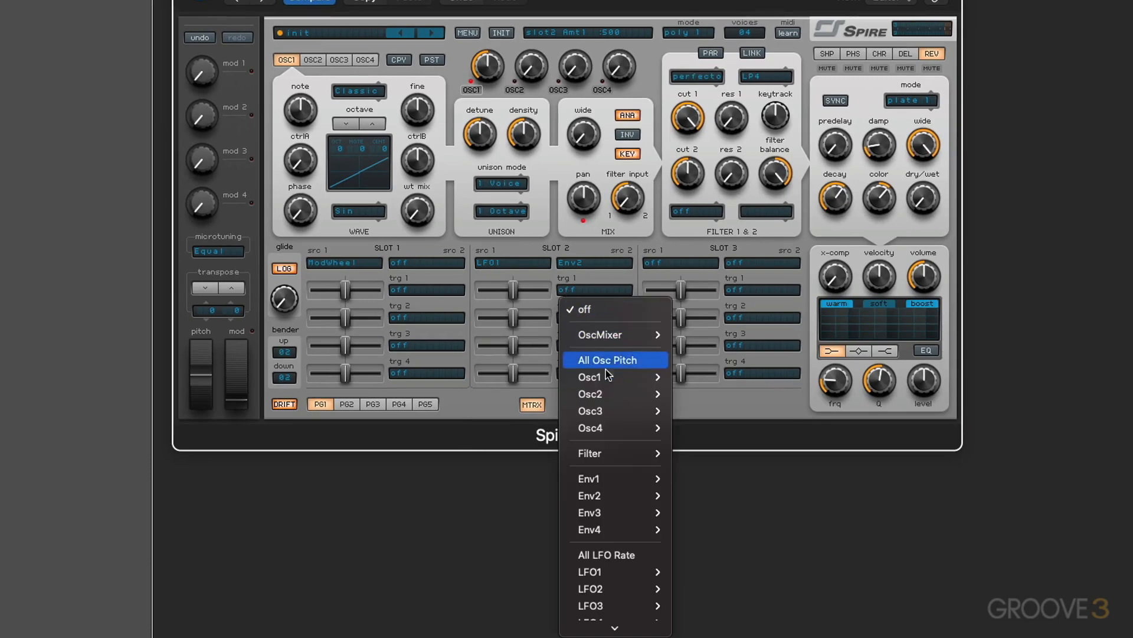
mouse_move(612, 456)
click(698, 455)
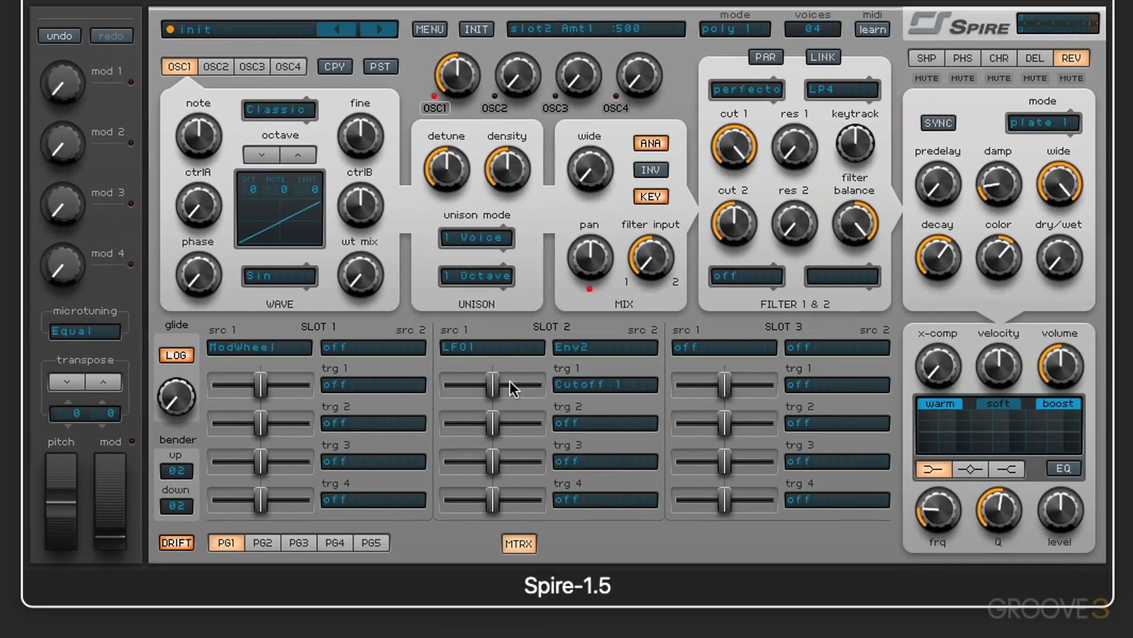
- Switch to the envelope and LFO view and check the LFO1 and Env2 settings
click(532, 404)
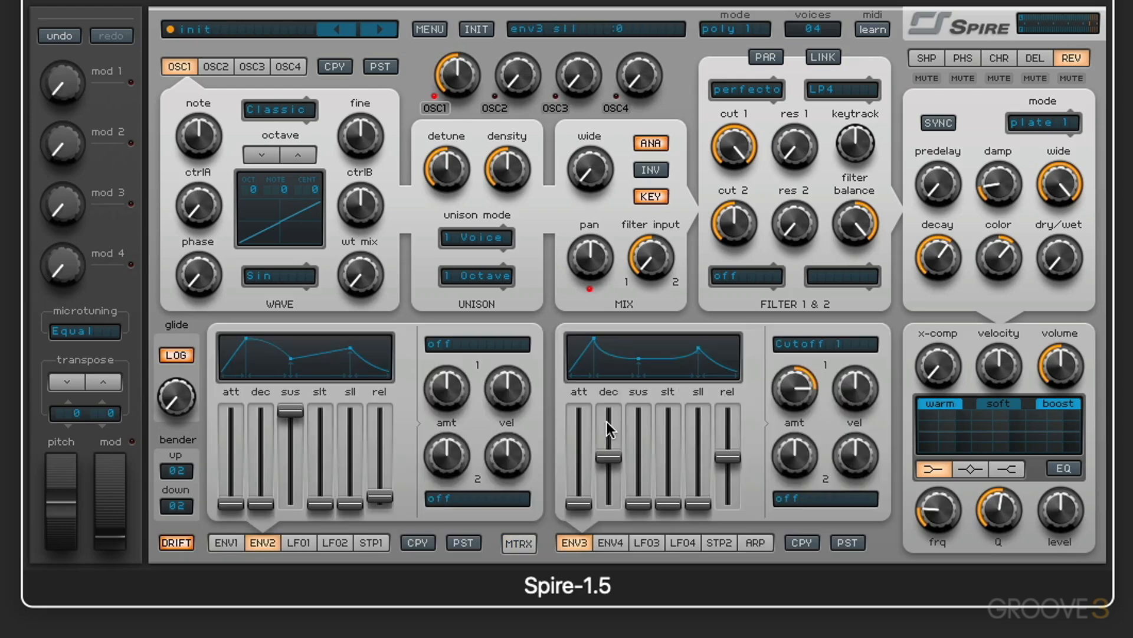
double_click(806, 389)
click(298, 542)
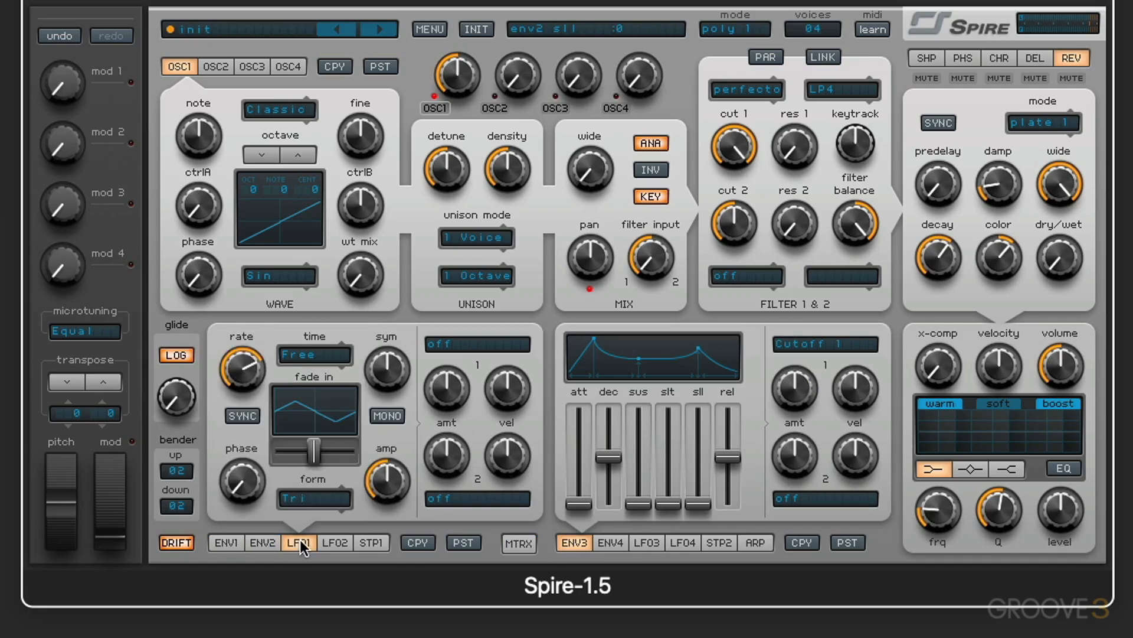
click(268, 541)
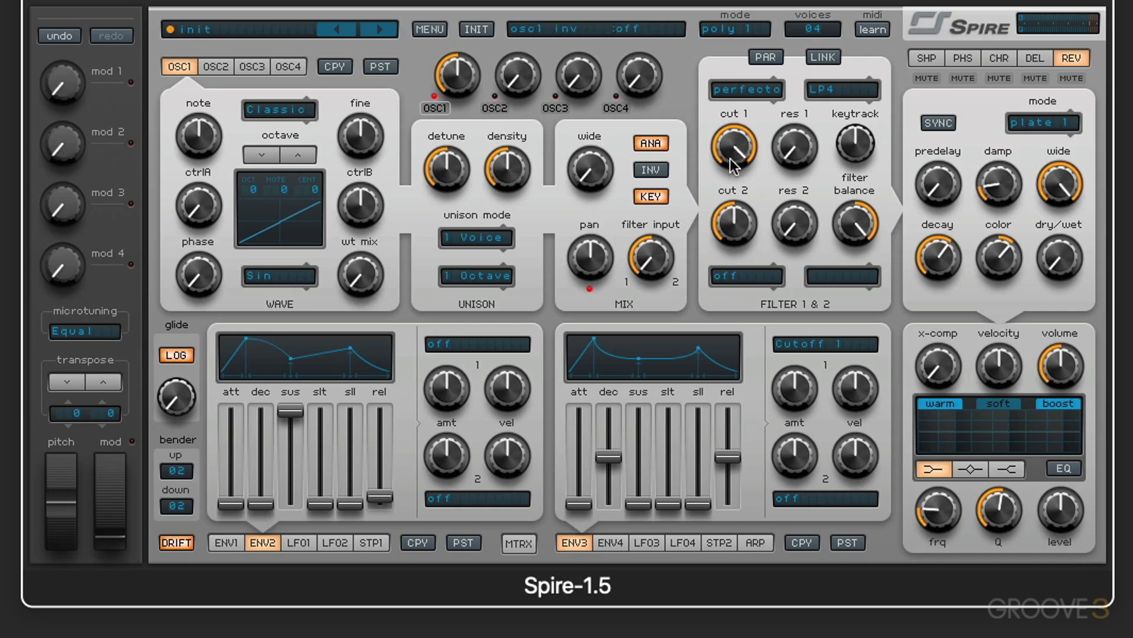
- Lower Filter cutoff 1 and shape Env2 with a longer attack and lower sustain
mouse_move(732, 165)
mouse_down()
mouse_move(736, 176)
mouse_move(738, 159)
mouse_up()
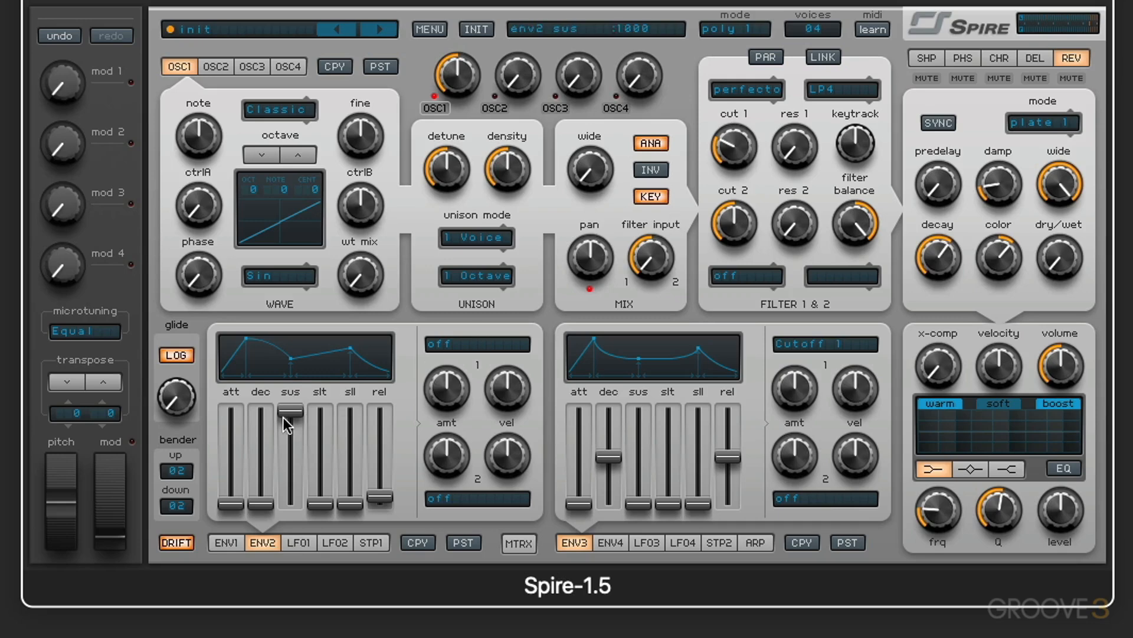
drag(289, 416, 233, 446)
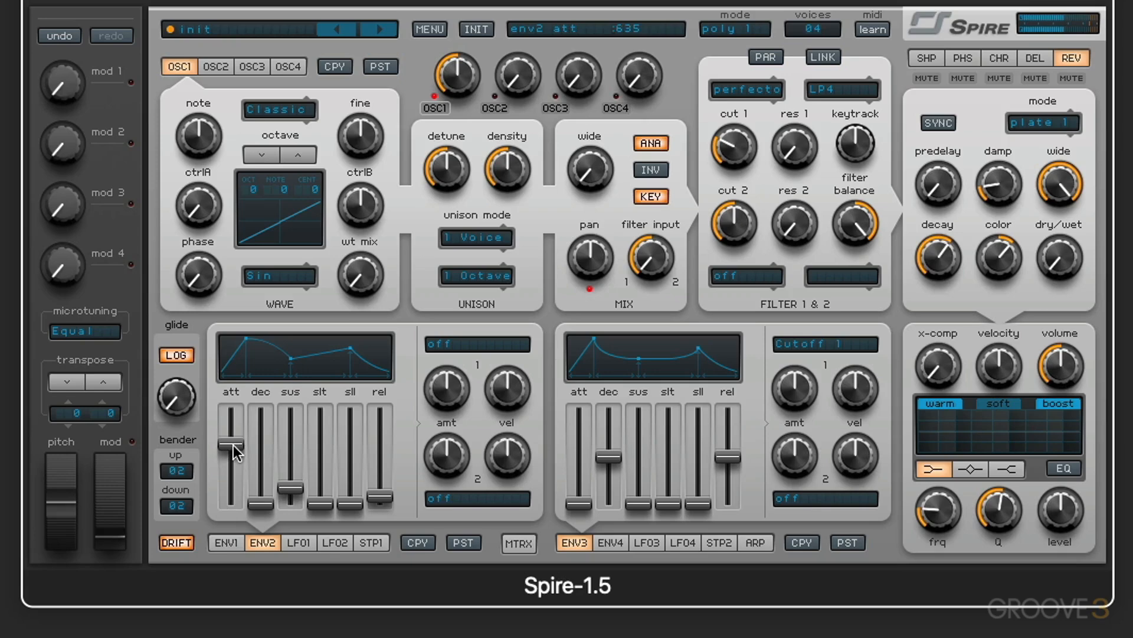
drag(235, 449, 235, 459)
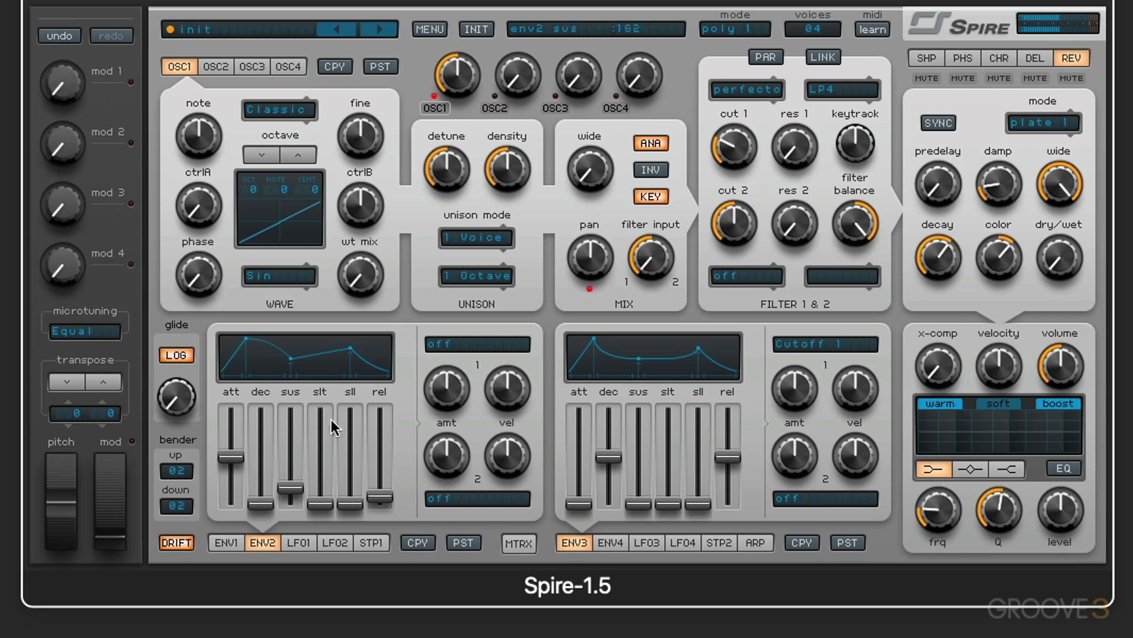
- Temporarily set slot 2's first source to off
click(518, 543)
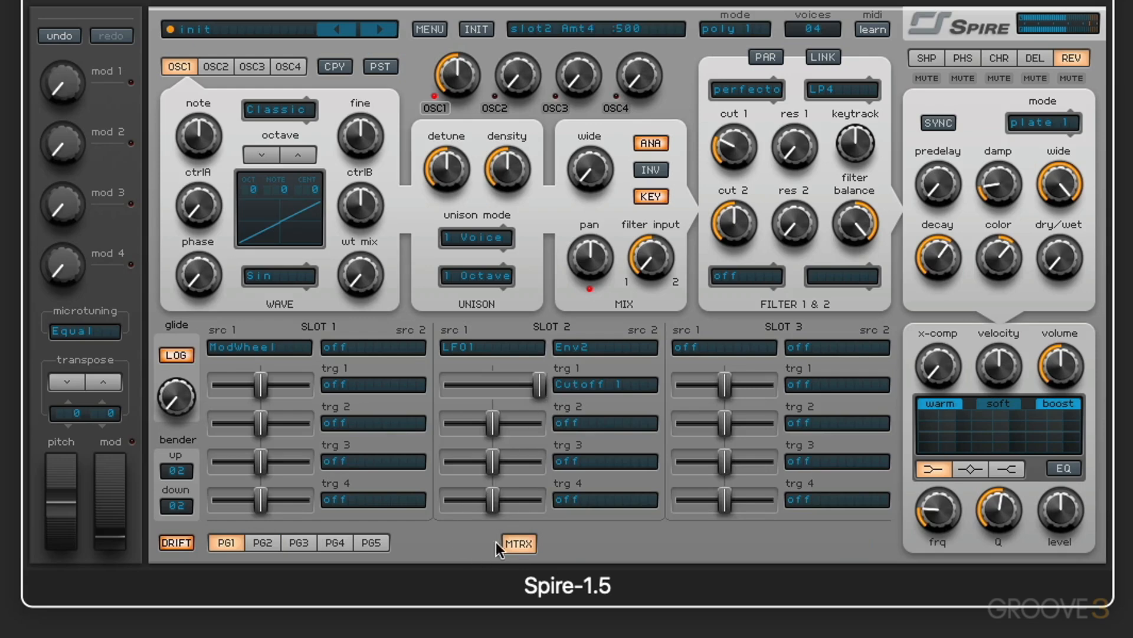
click(517, 542)
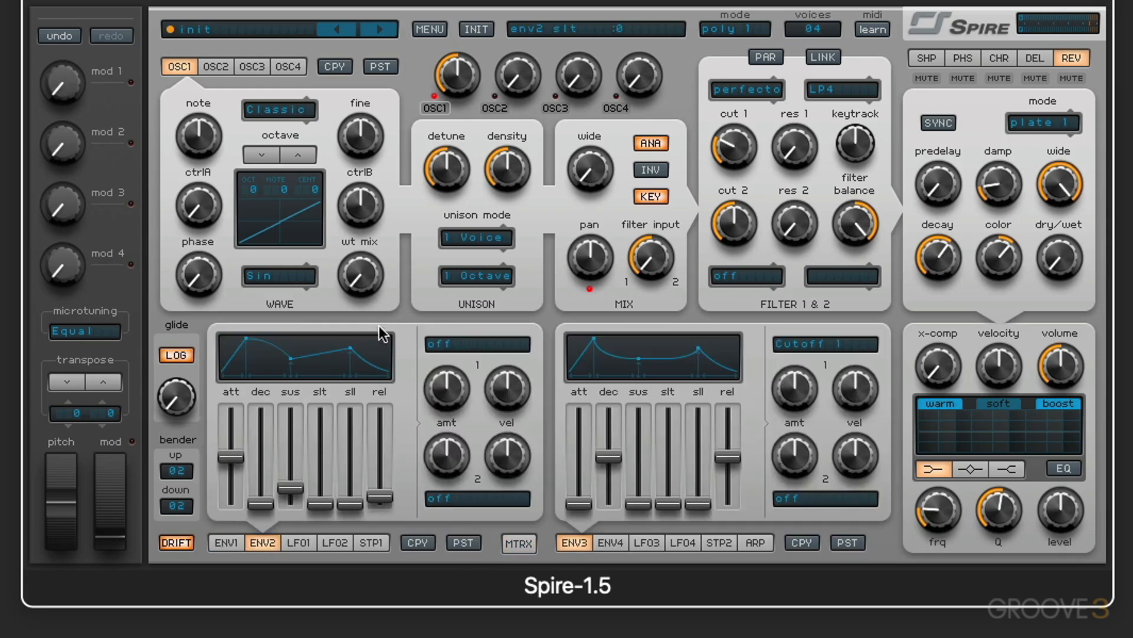
click(519, 542)
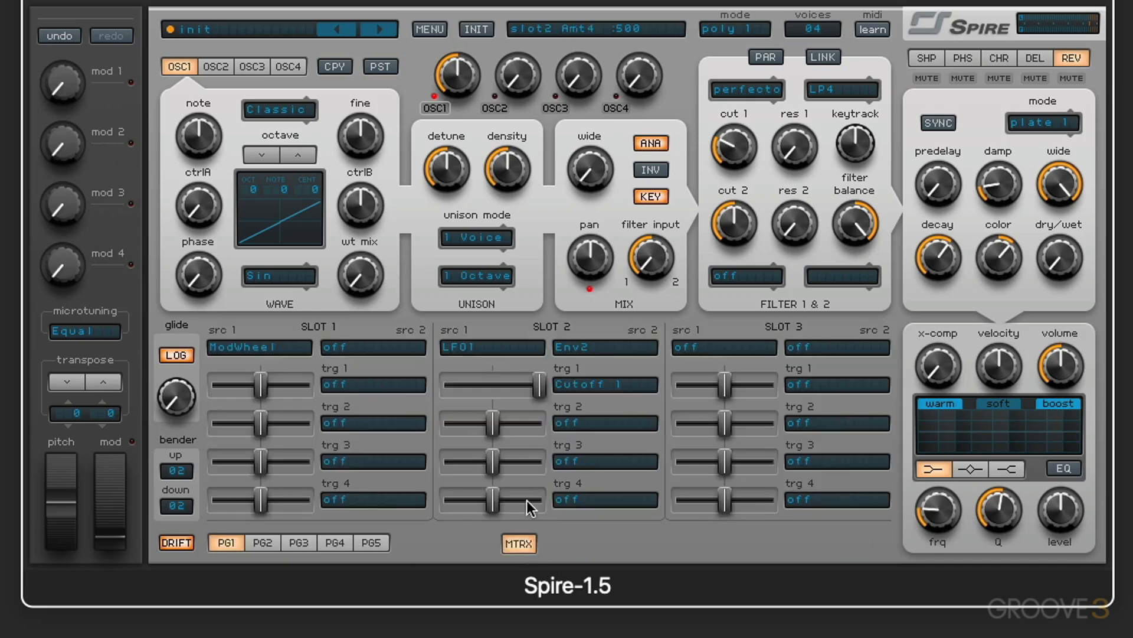
click(575, 347)
click(599, 371)
click(568, 352)
click(626, 535)
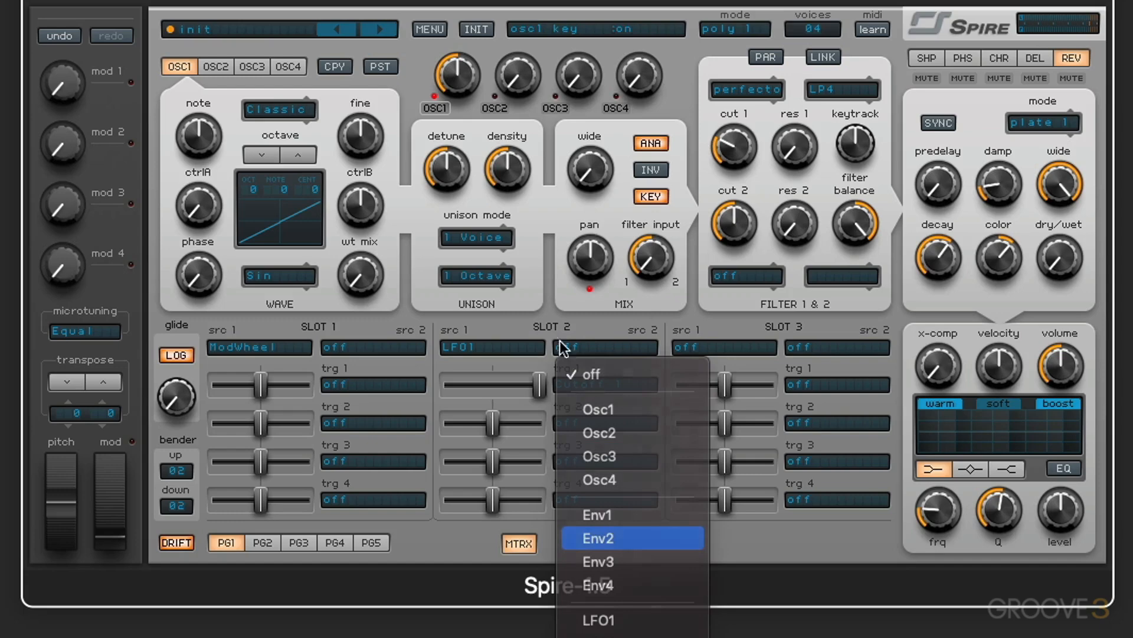
click(477, 344)
click(489, 371)
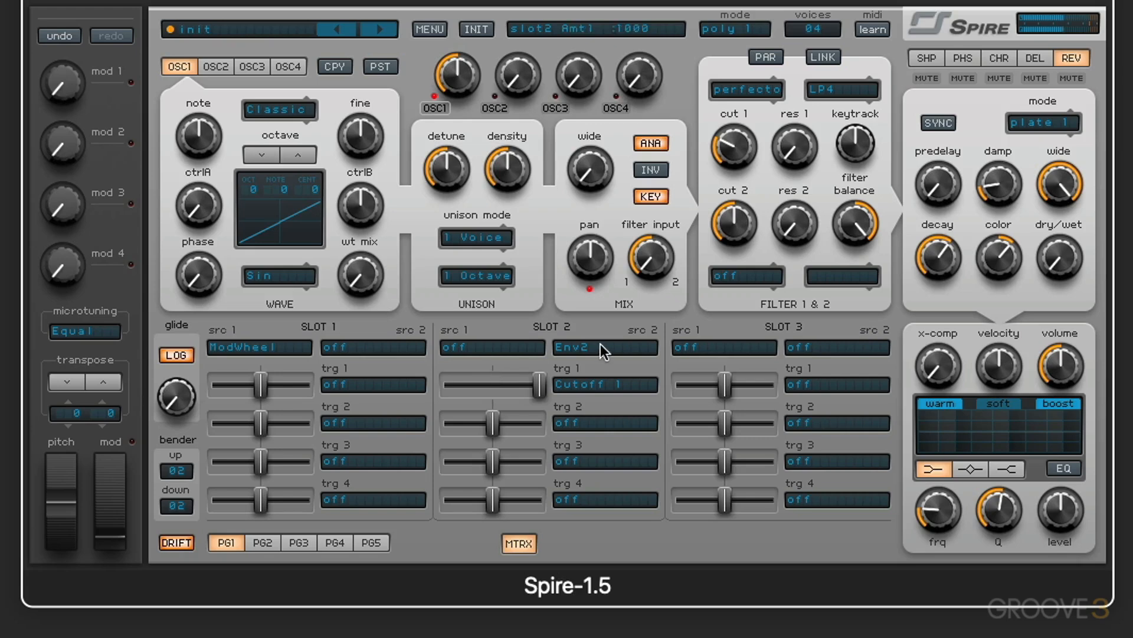
- Reshape Env2 with higher attack and decay and a low sustain
click(526, 540)
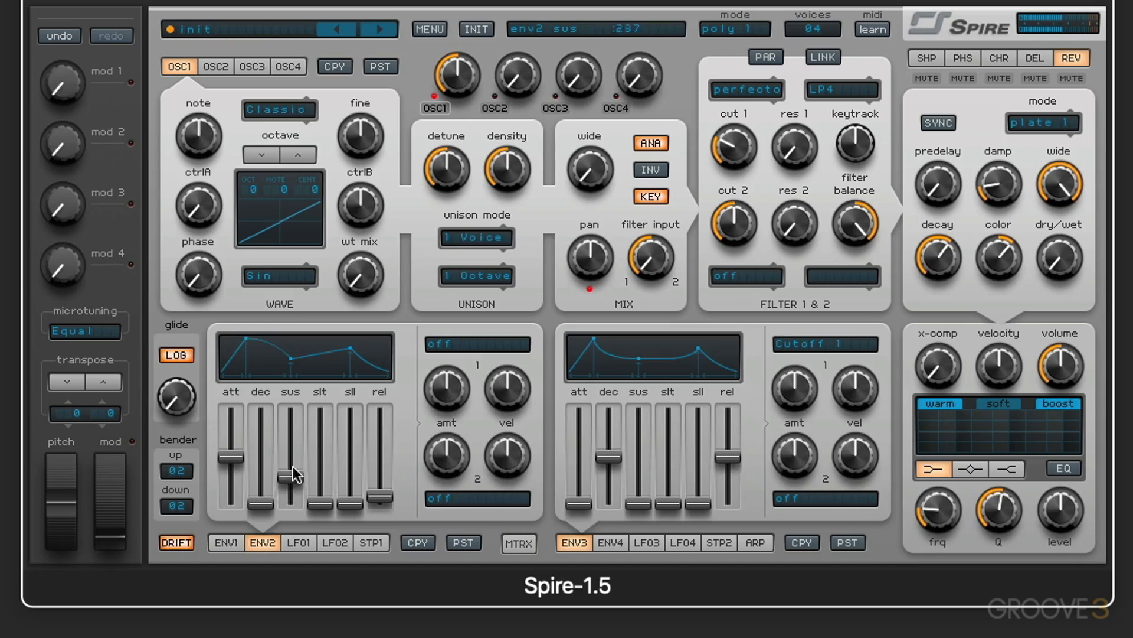
drag(290, 487, 298, 451)
drag(261, 504, 233, 450)
drag(288, 481, 288, 486)
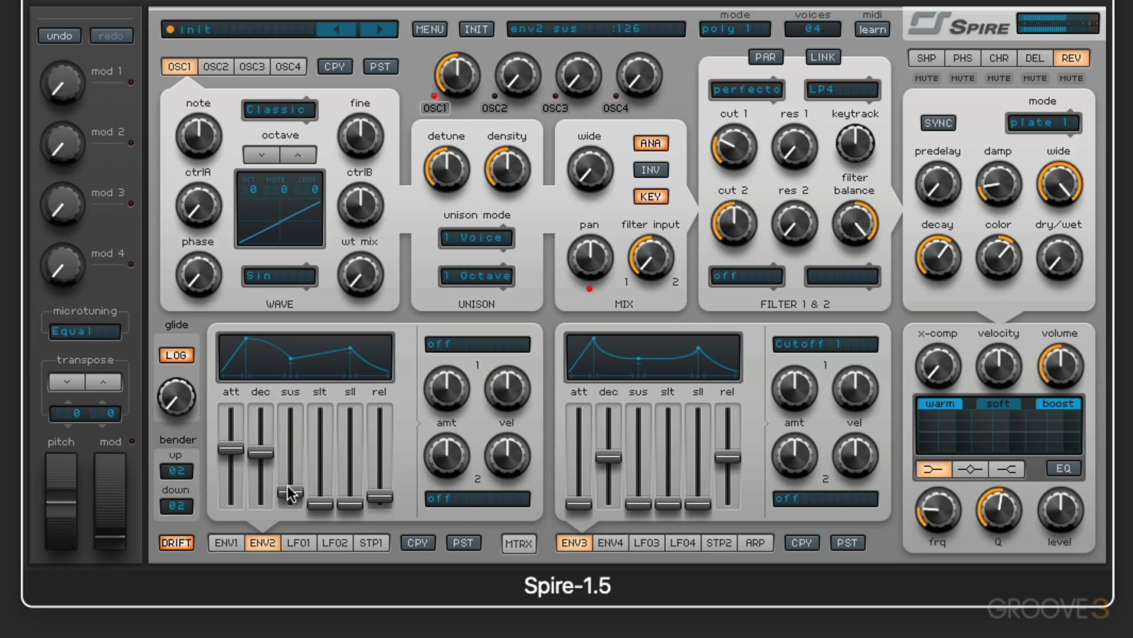
- Set slot 2's first source back to LFO1
click(518, 542)
click(475, 341)
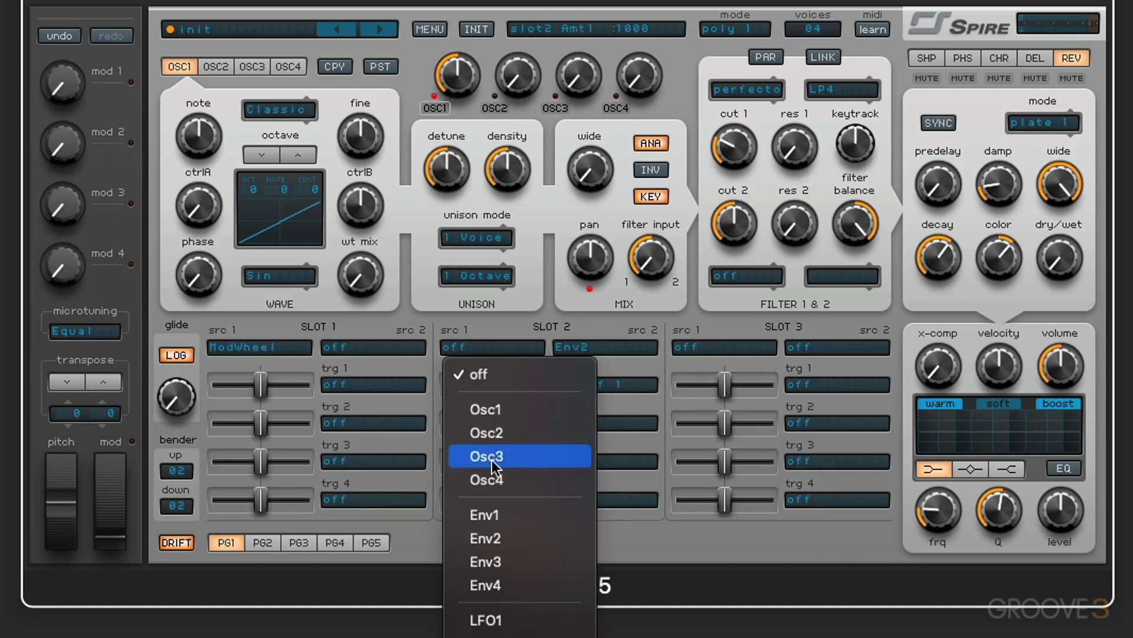
click(483, 617)
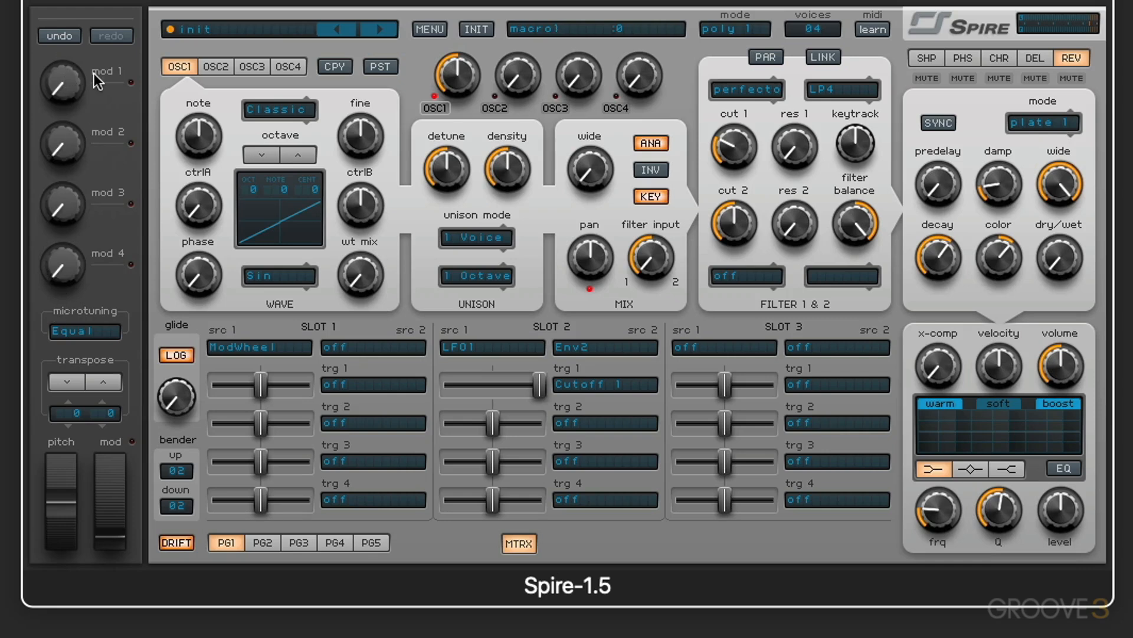
- Undo the last two edits and redo one of them
click(64, 32)
click(65, 35)
click(111, 37)
- Set slot 3's source to Mod1 and its first target to Osc1 Pitch
click(715, 344)
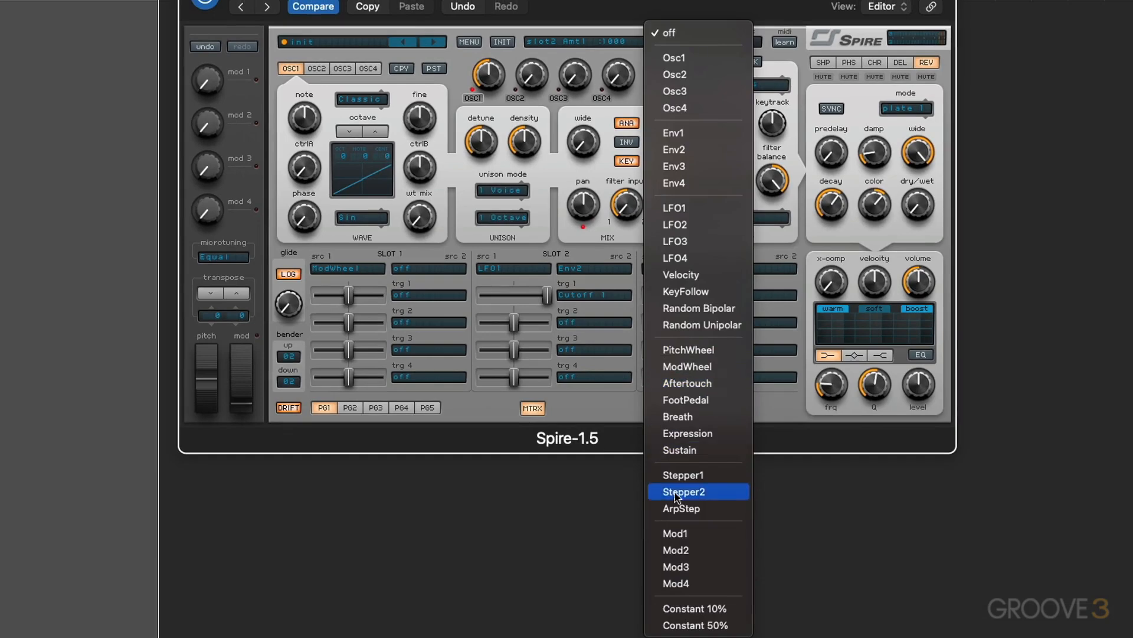
click(691, 533)
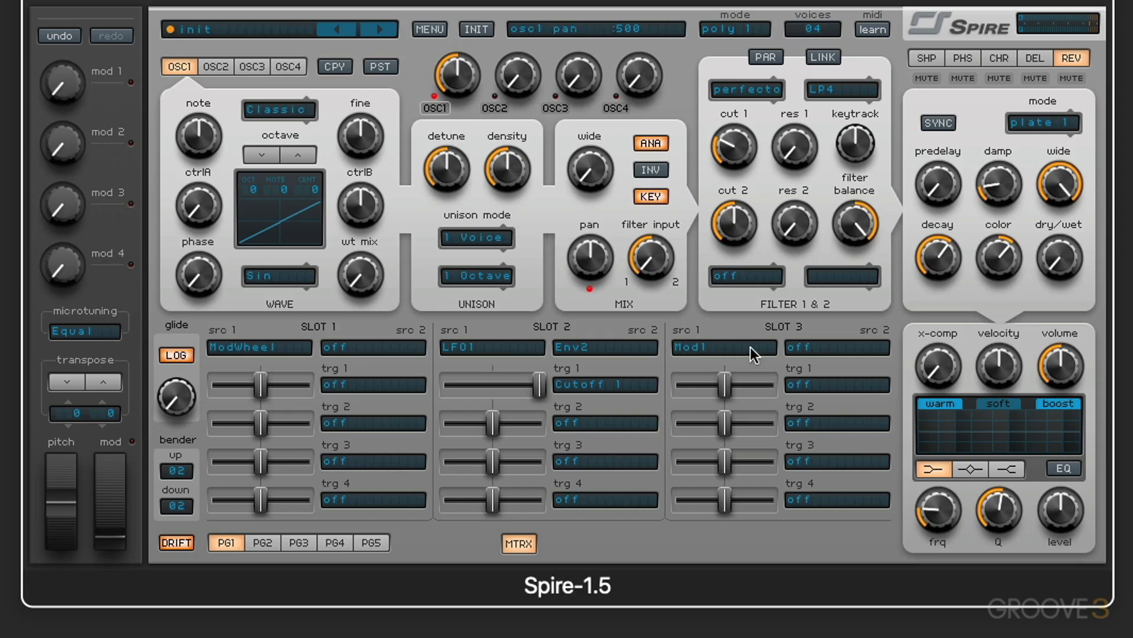
click(809, 384)
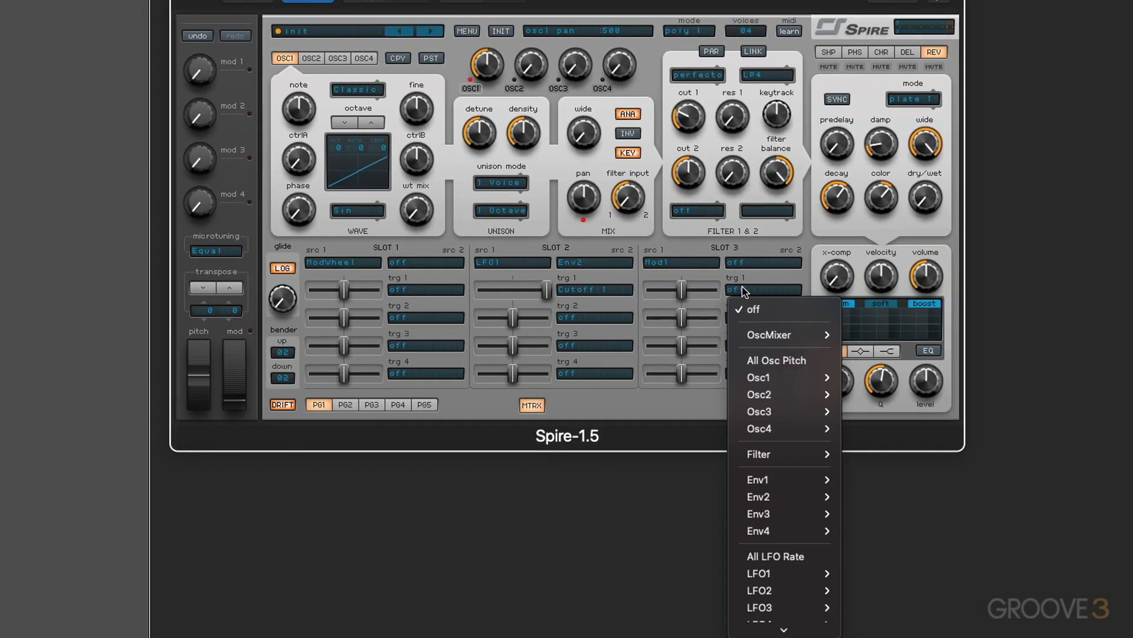
mouse_move(768, 378)
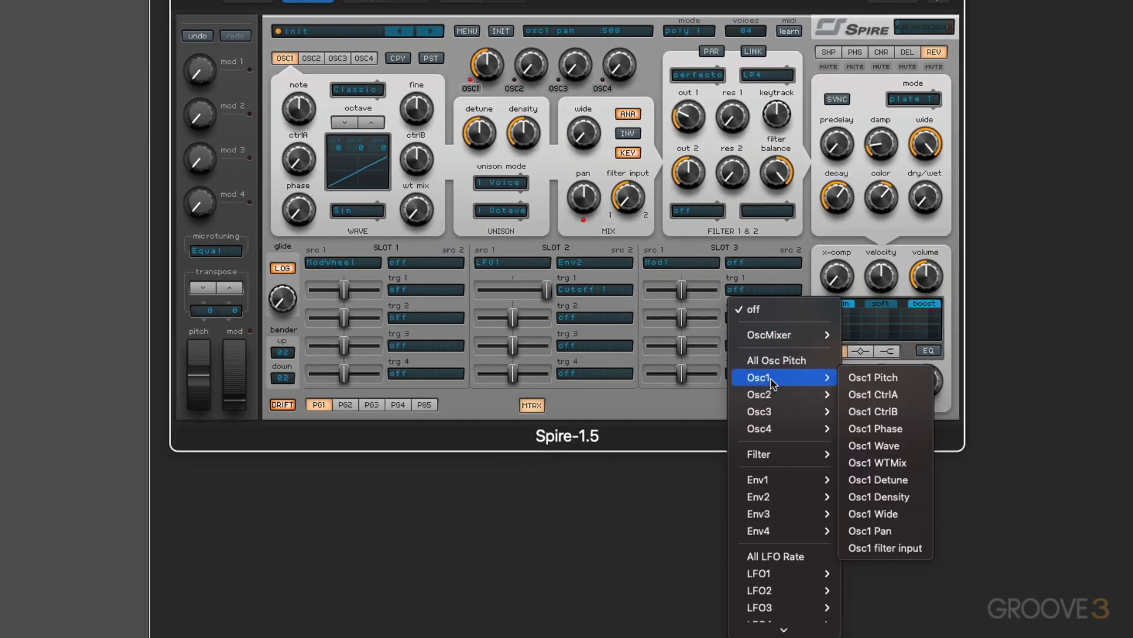
click(896, 382)
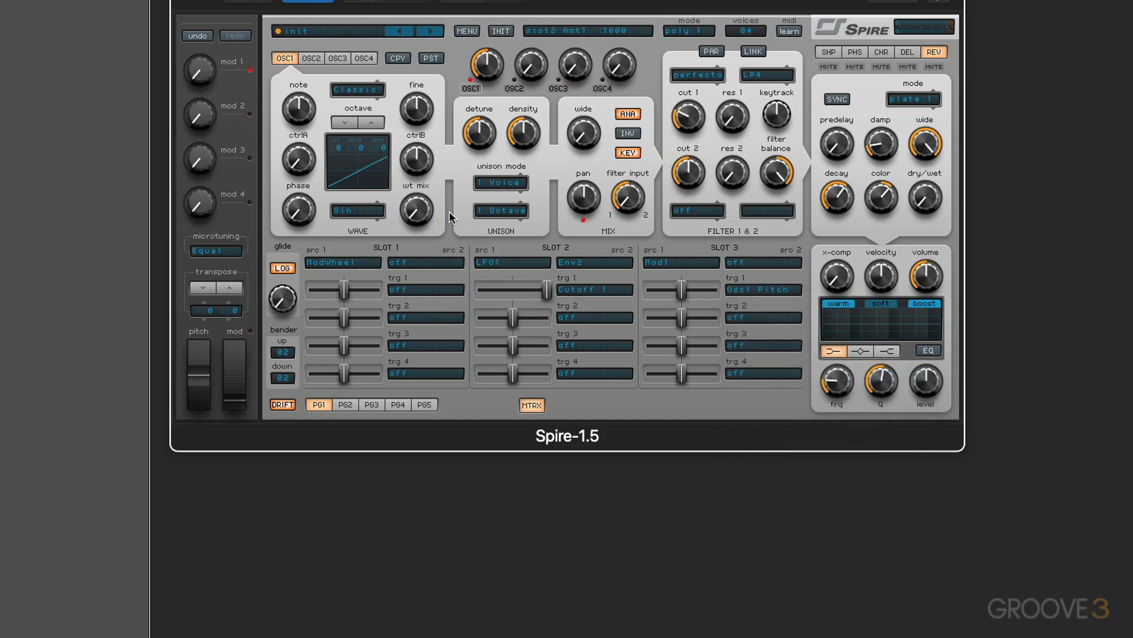
- Raise Osc1's WT mix and set slot 3's second target to Osc1 WTMix
drag(405, 218, 408, 142)
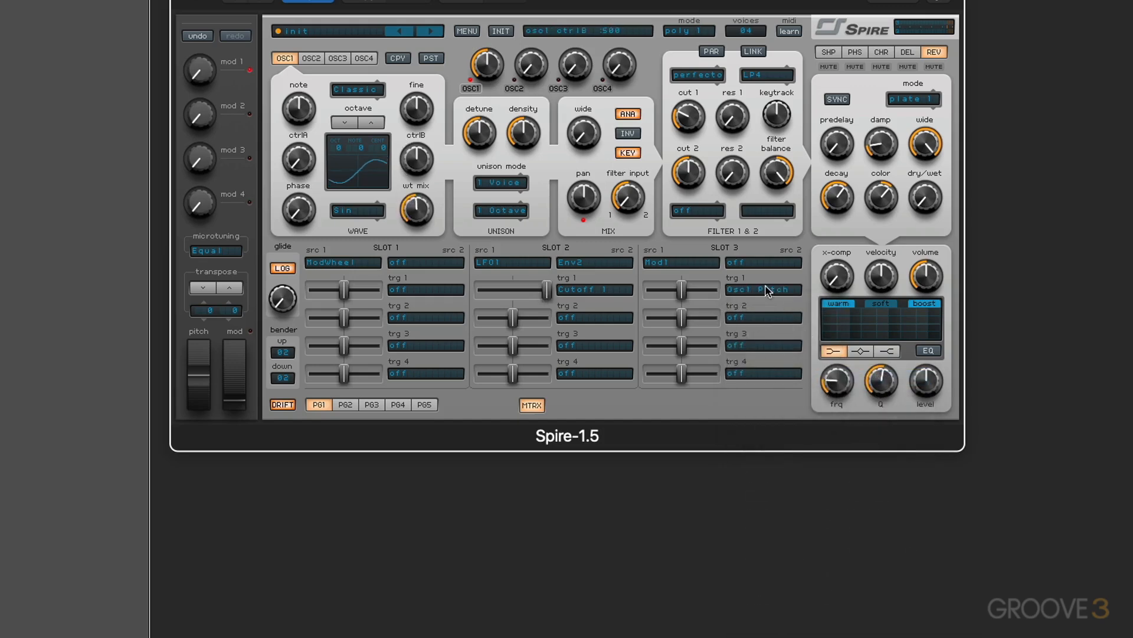
click(750, 318)
mouse_move(791, 404)
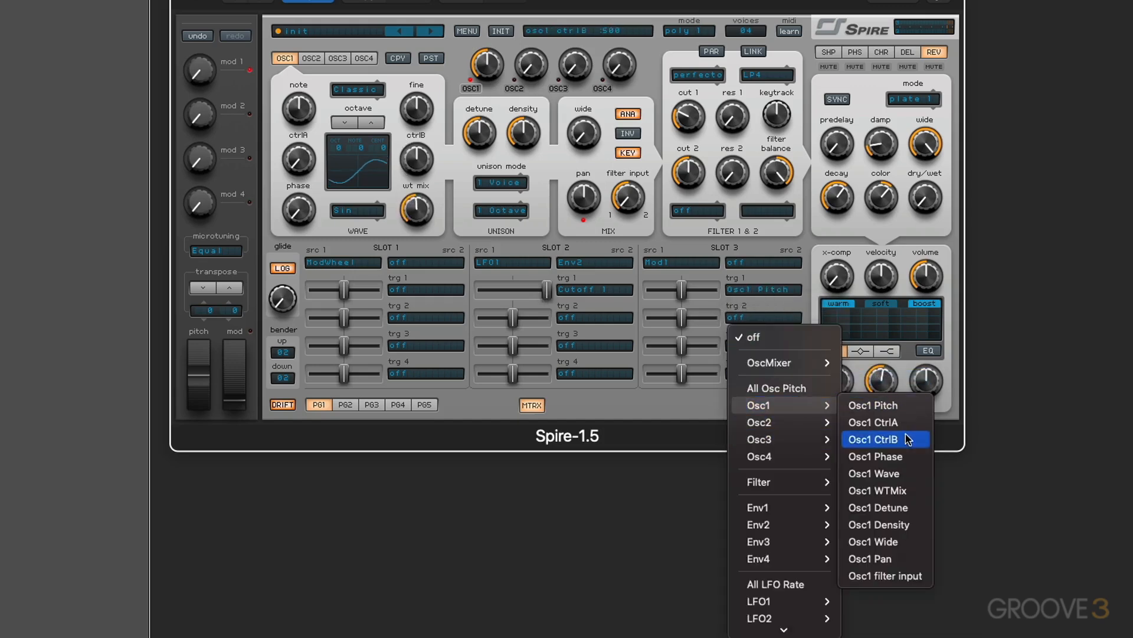
click(877, 490)
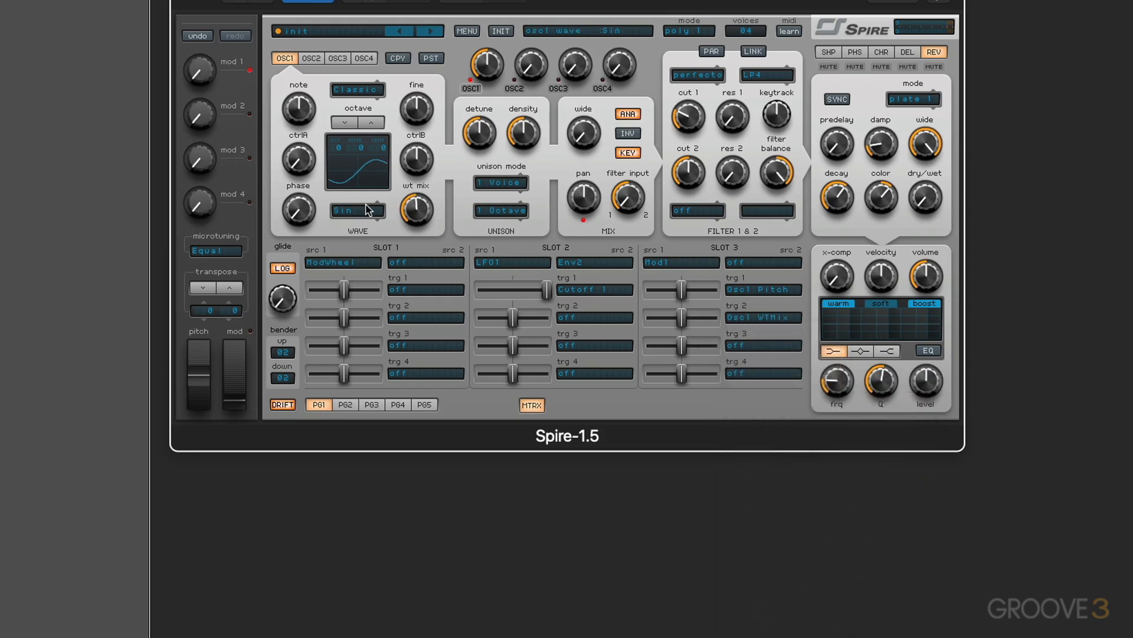
- Set slot 3's third and fourth targets to Osc1 Wave and Osc1 CtrlA
click(745, 347)
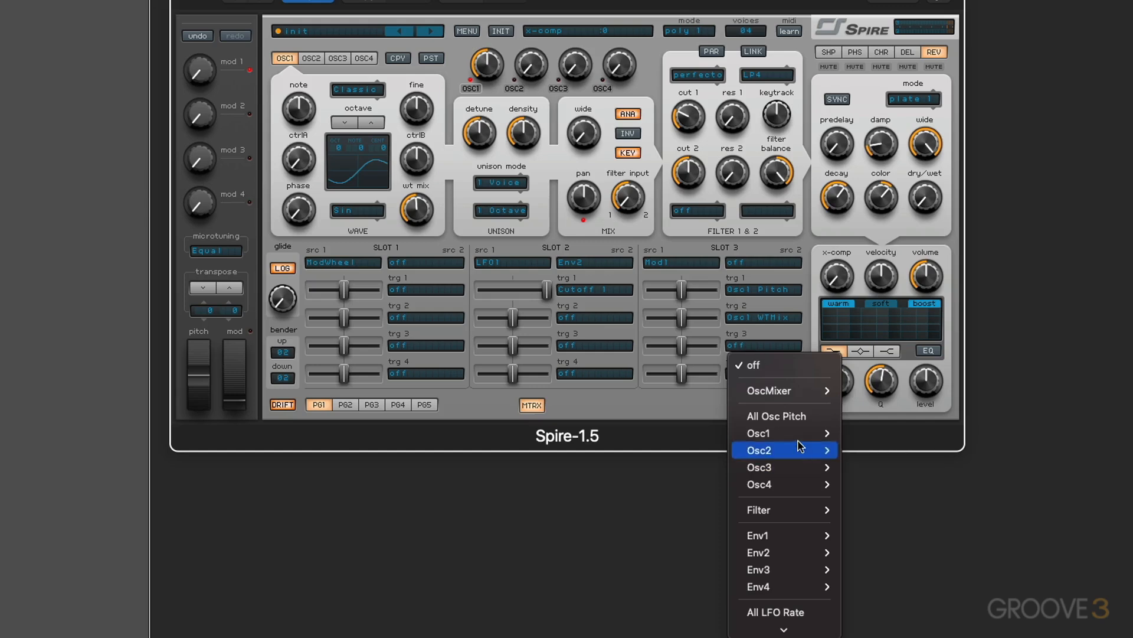
mouse_move(791, 432)
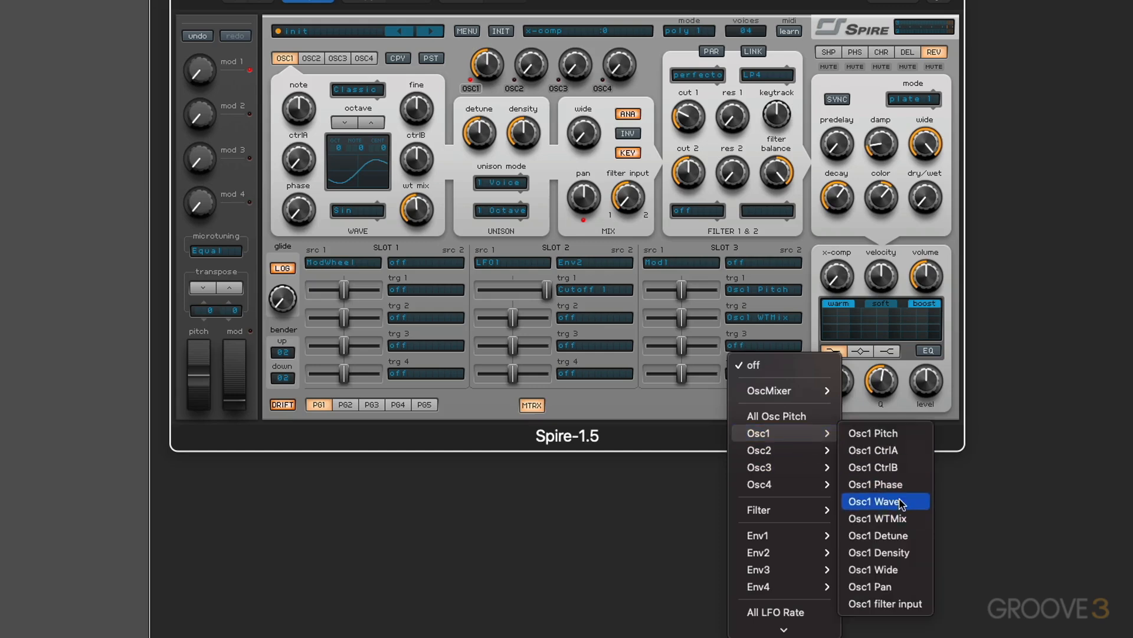
click(894, 502)
click(746, 374)
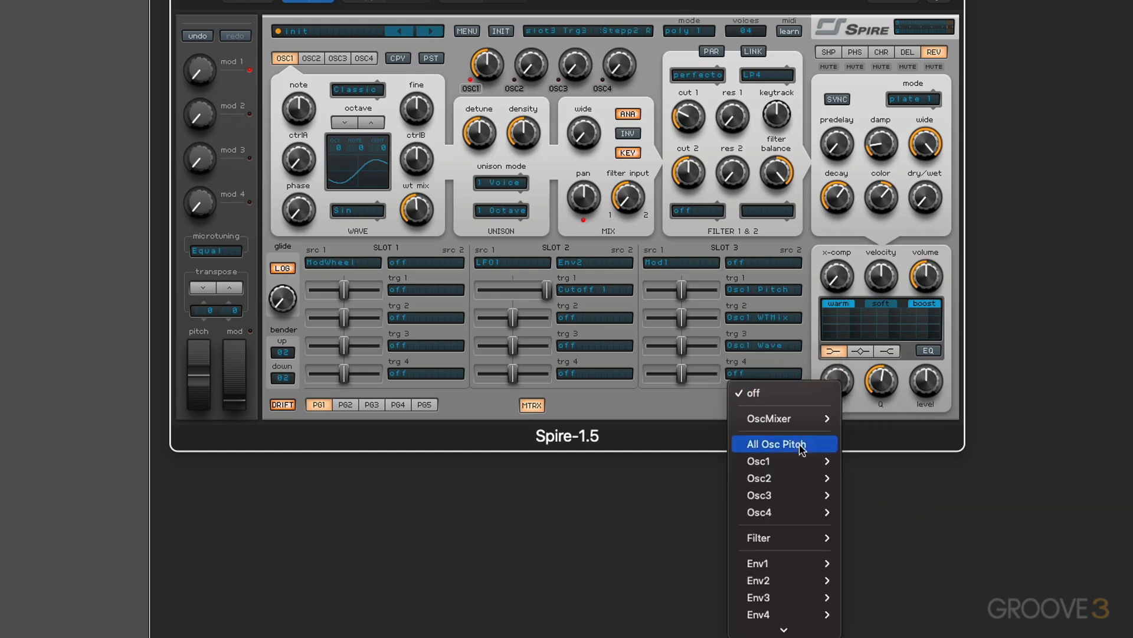
mouse_move(799, 460)
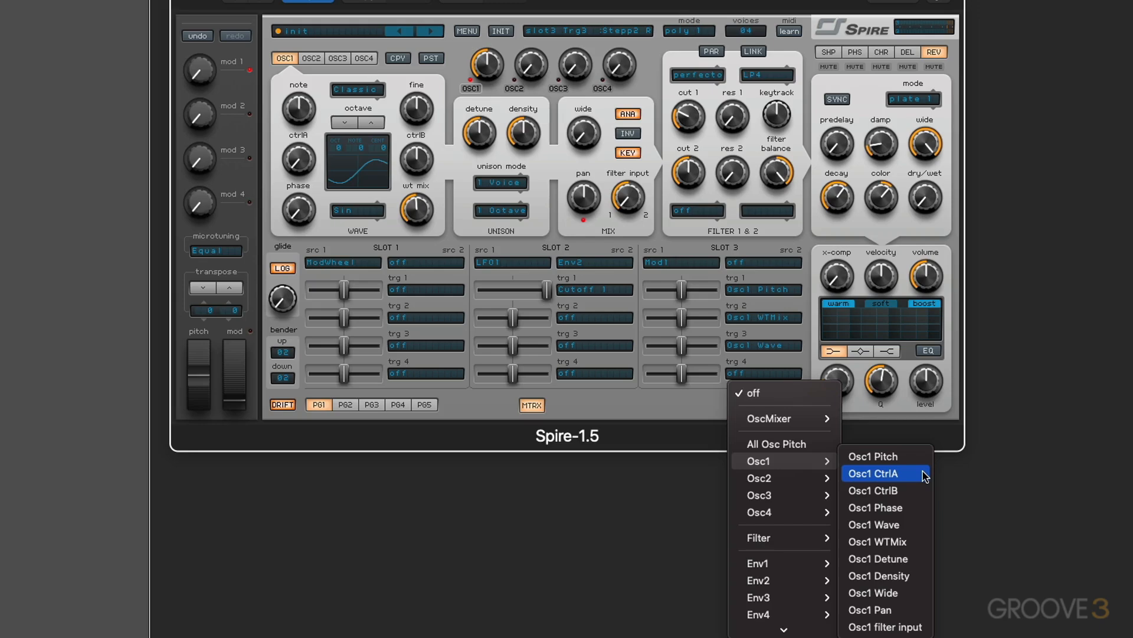
click(924, 476)
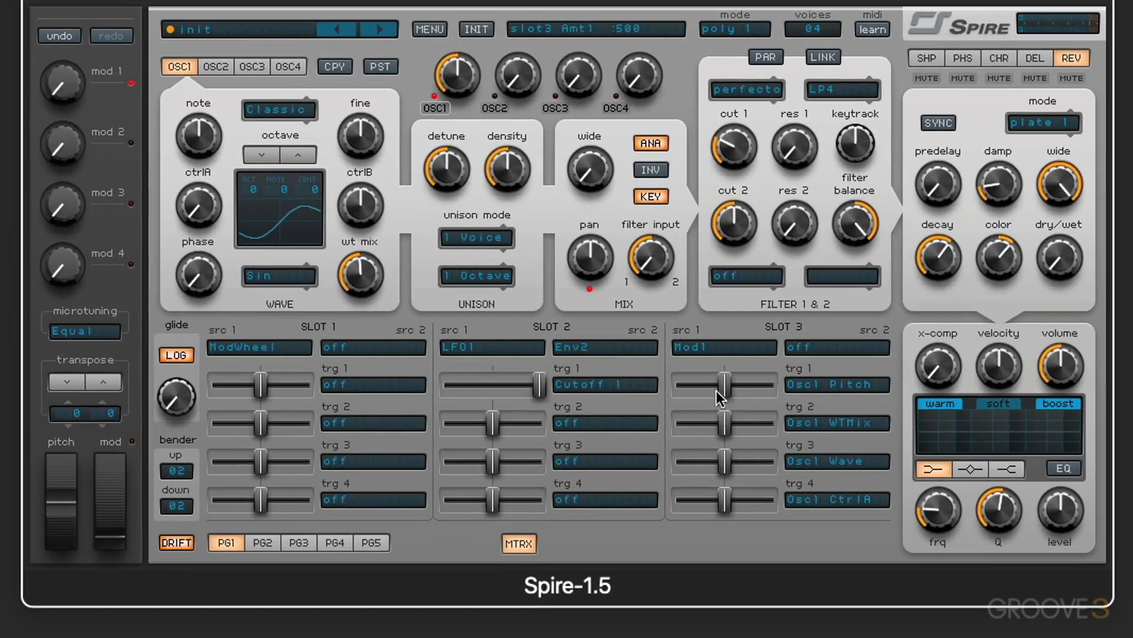
- Raise slot 3's target amounts to maximum and try turning the mod 1 macro knob
drag(717, 391, 817, 385)
drag(724, 423, 771, 490)
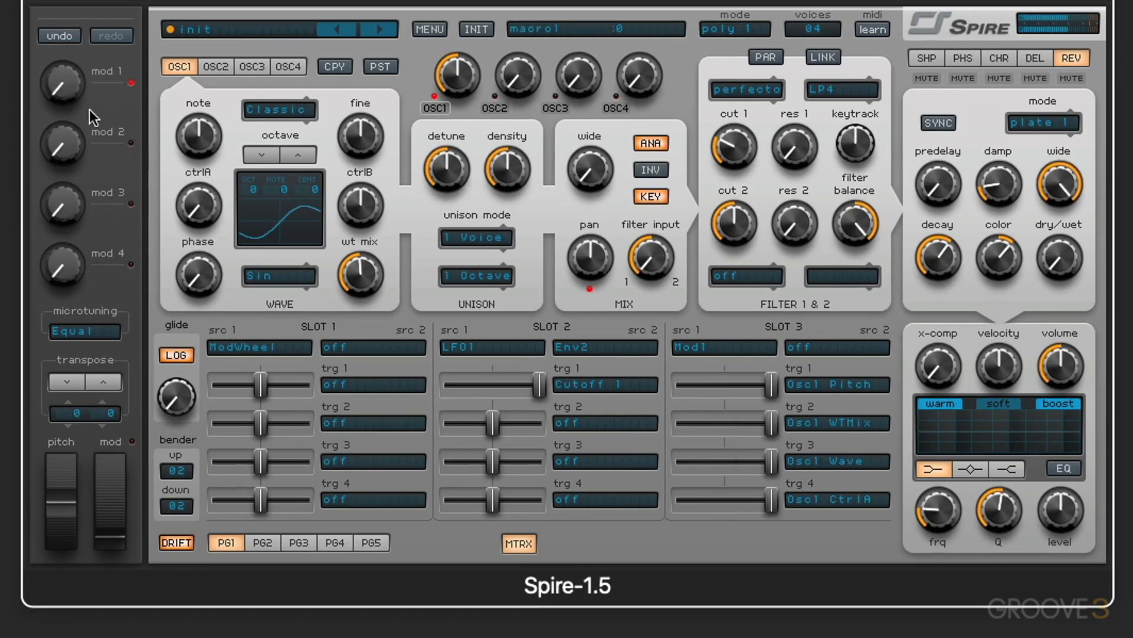
mouse_move(76, 87)
mouse_down()
mouse_move(63, 1)
mouse_move(63, 97)
mouse_up()
drag(68, 3, 72, 35)
click(59, 36)
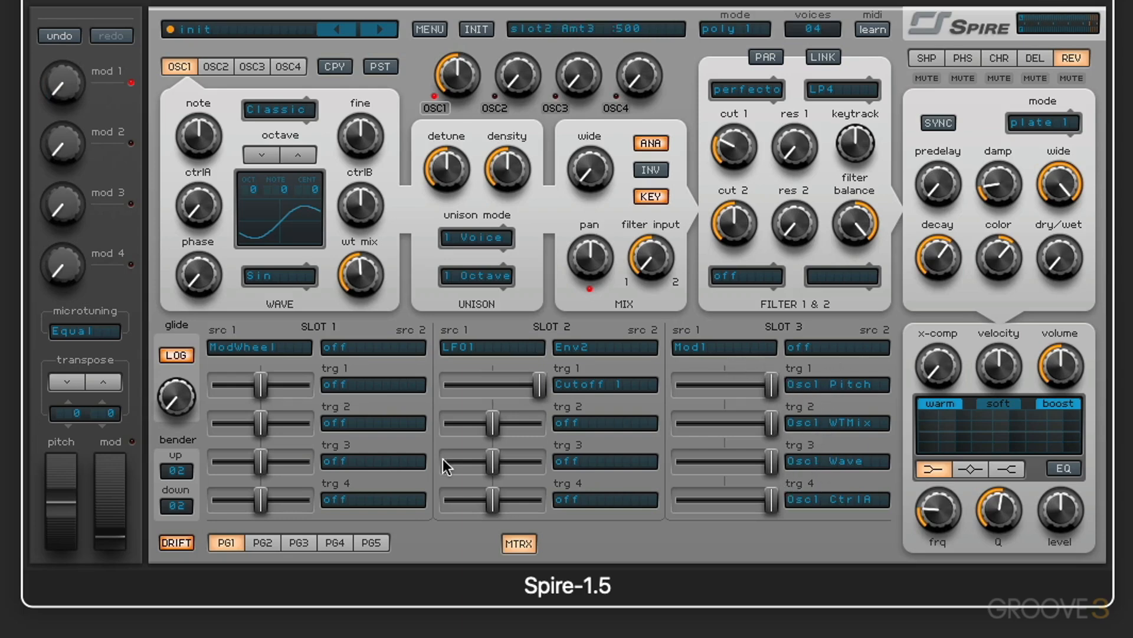
- Switch the matrix to page 2 and set slot 4's source to Mod1
click(261, 543)
click(260, 346)
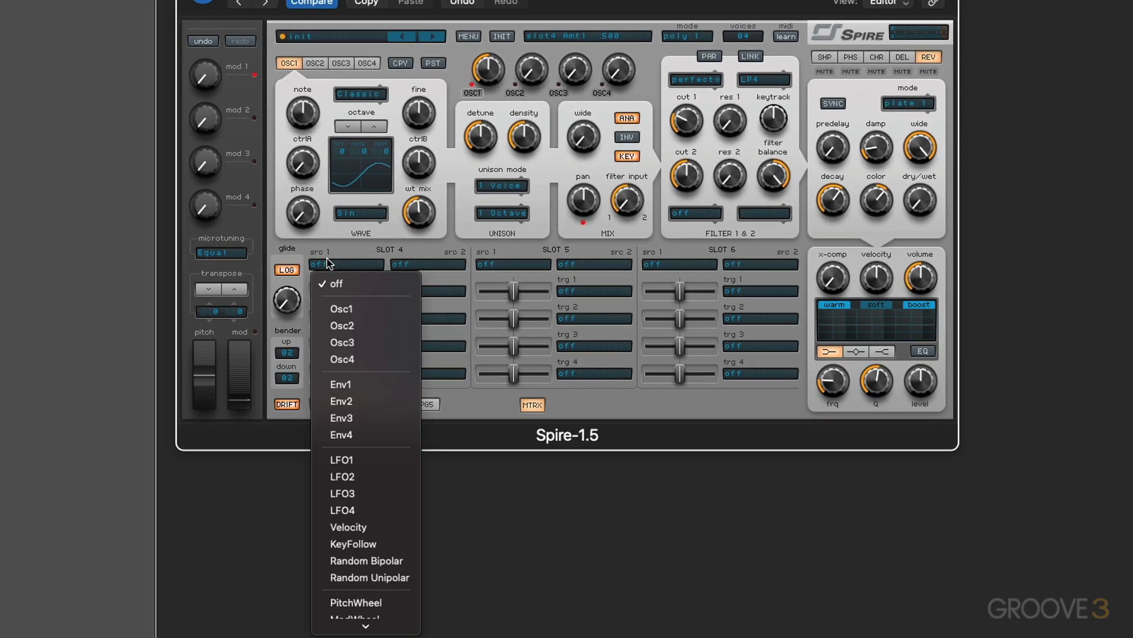
scroll(366, 375, down, 5)
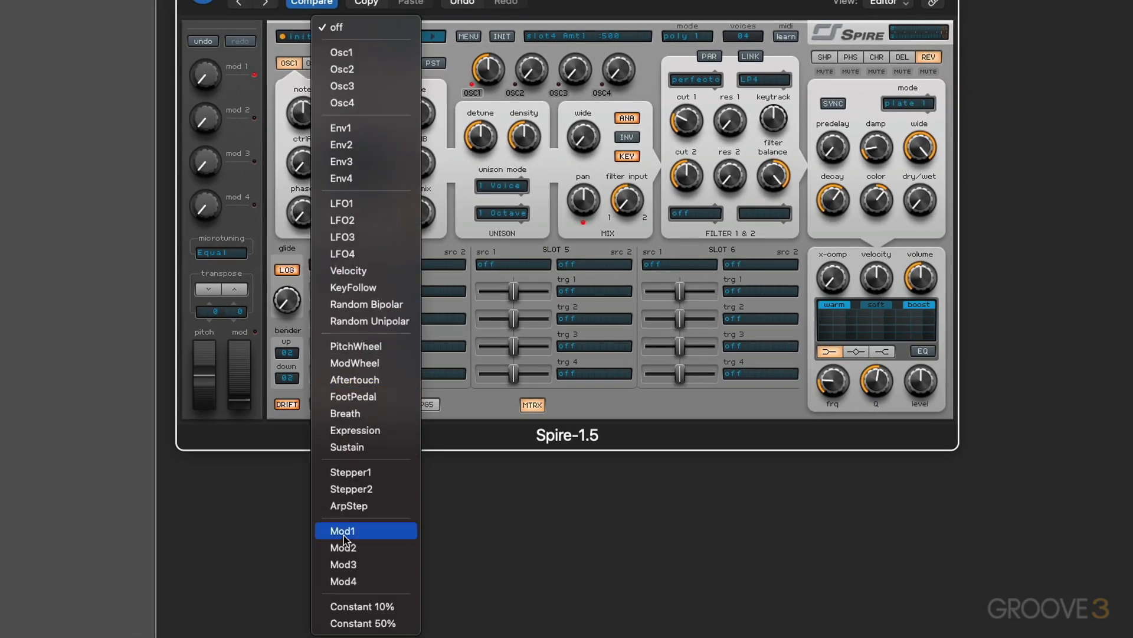
click(344, 531)
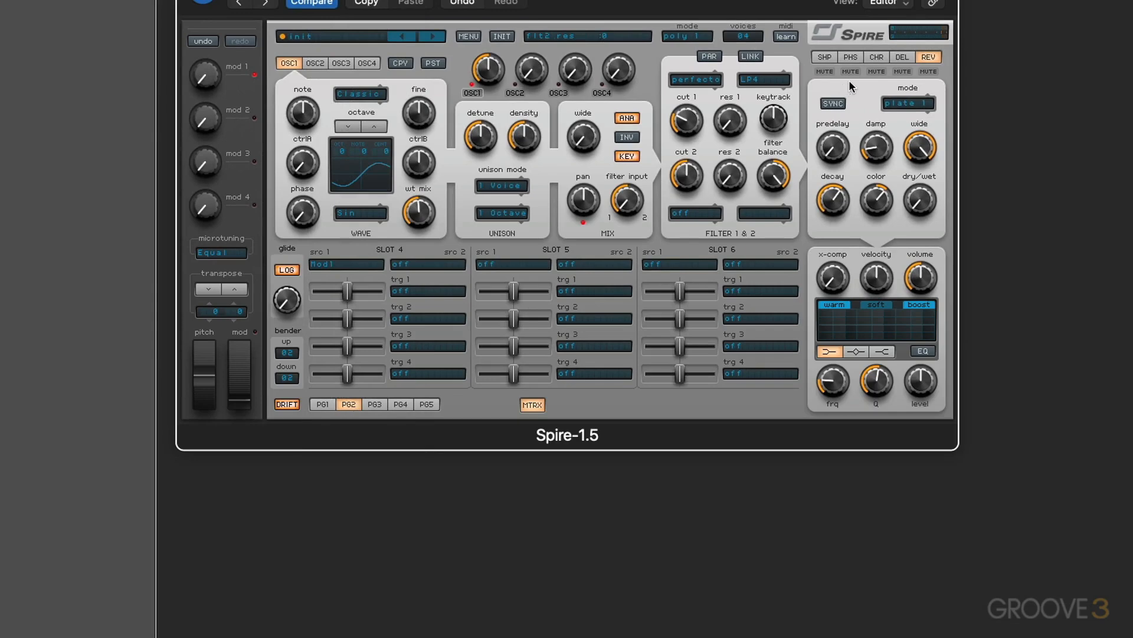
- Set slot 4's first target to Rev DryWet and raise its amount to maximum
click(405, 291)
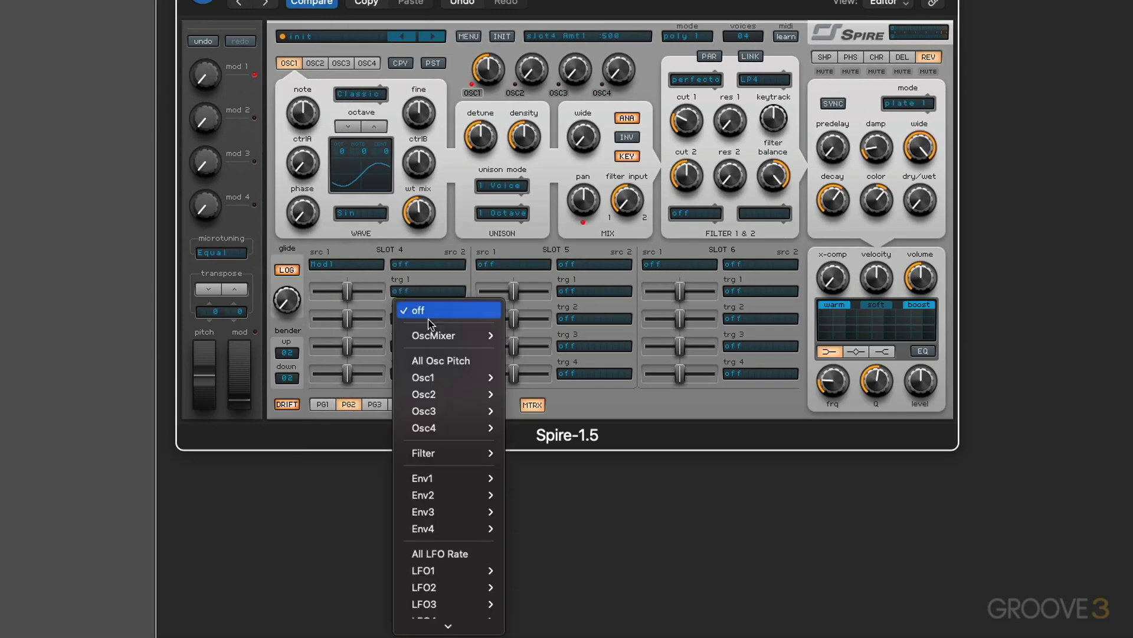
scroll(430, 394, down, 5)
mouse_move(429, 461)
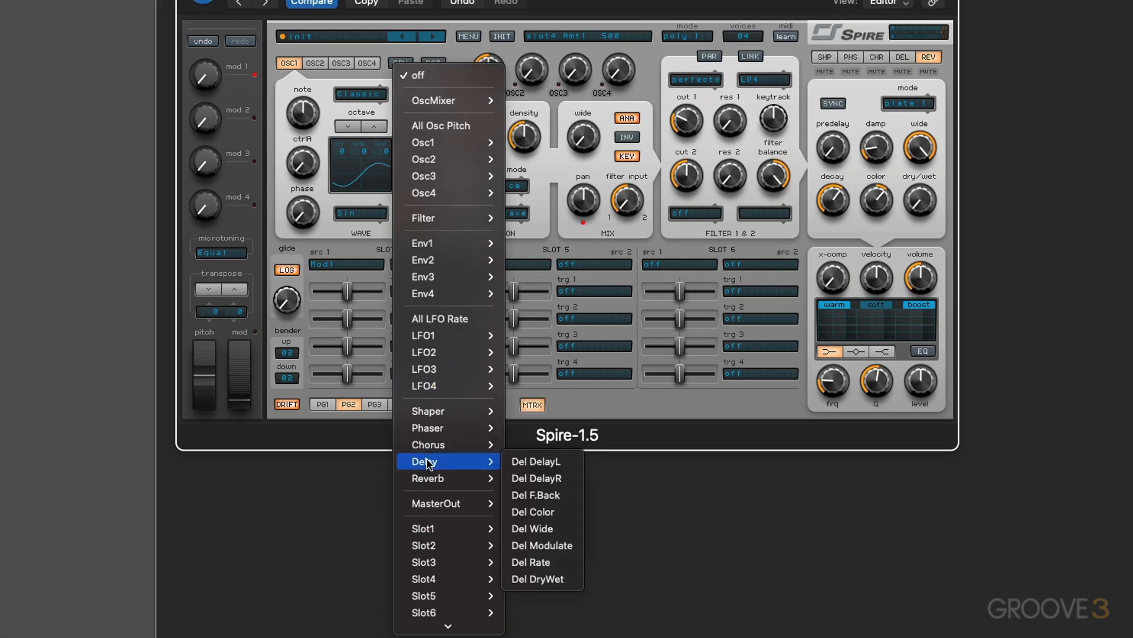
click(540, 562)
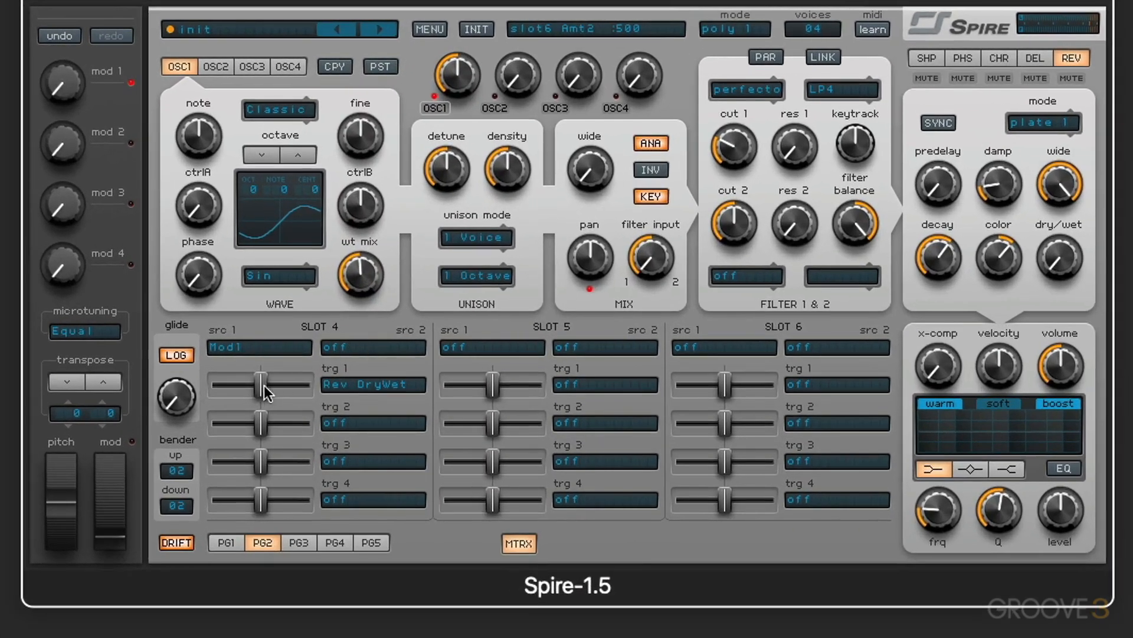
drag(264, 391, 310, 391)
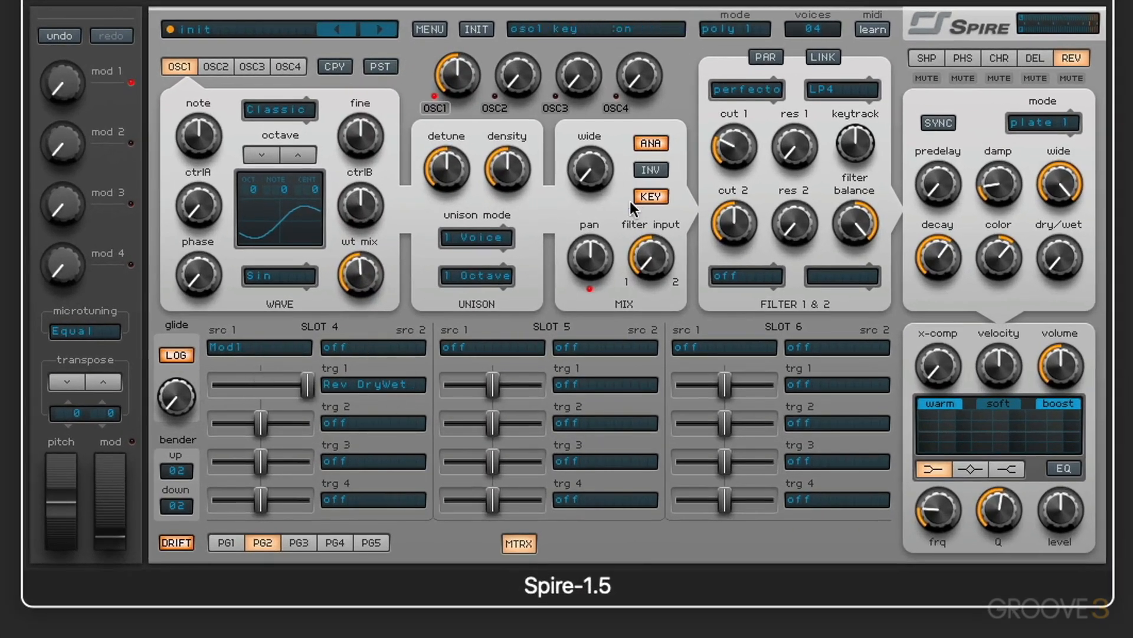
- Show the delay effect, set slot 4's second target to Del DryWet and raise that amount to maximum
click(1032, 54)
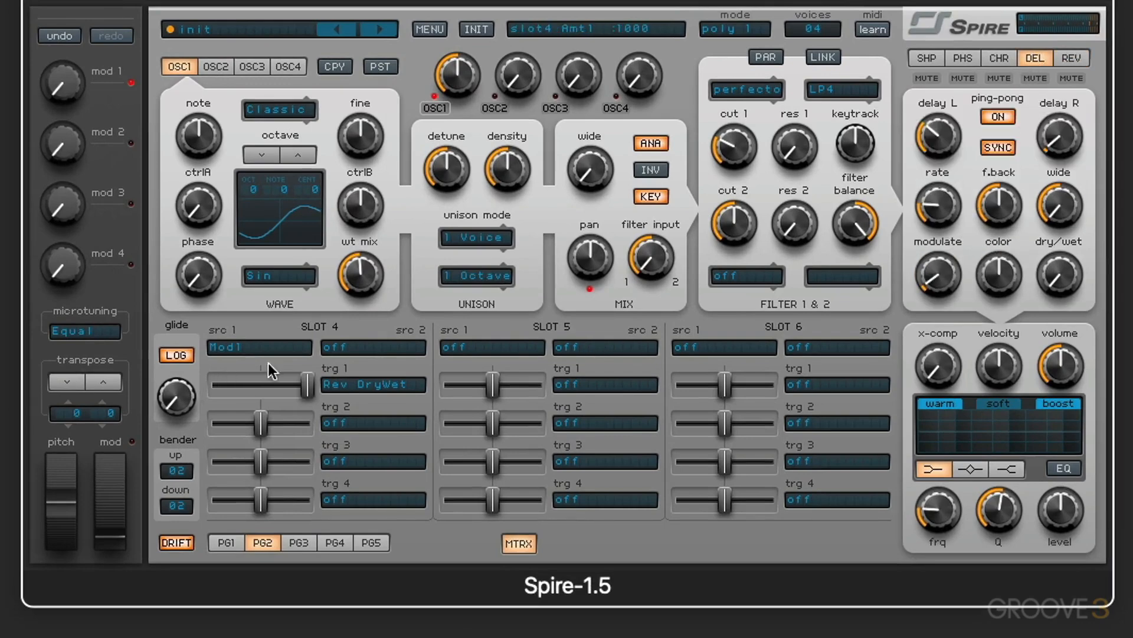
click(335, 421)
scroll(400, 562, down, 10)
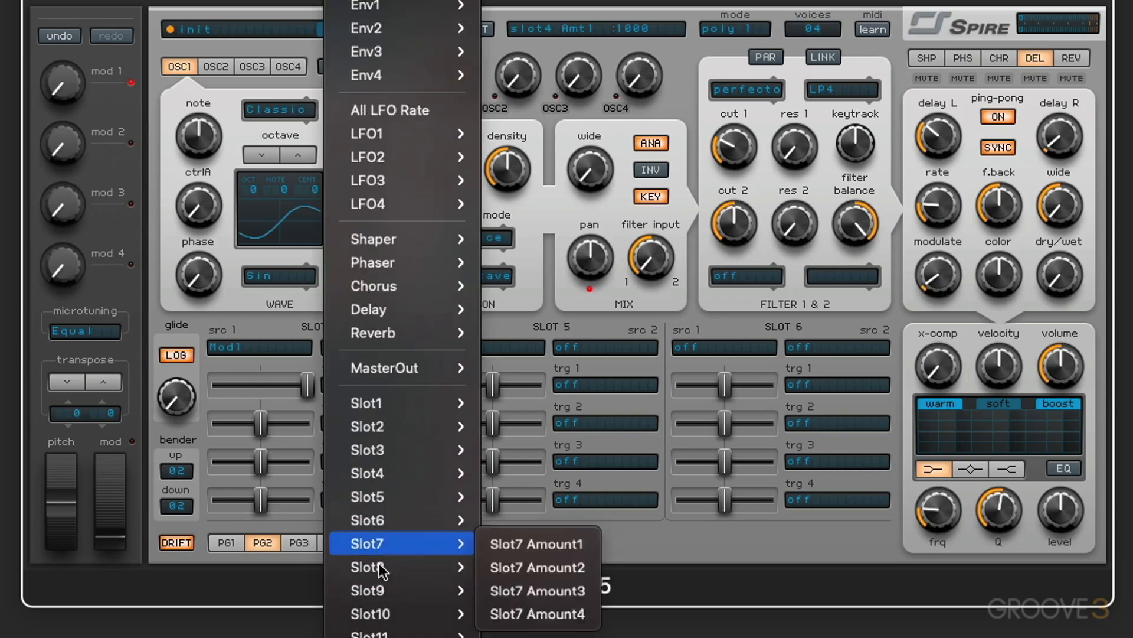
mouse_move(389, 304)
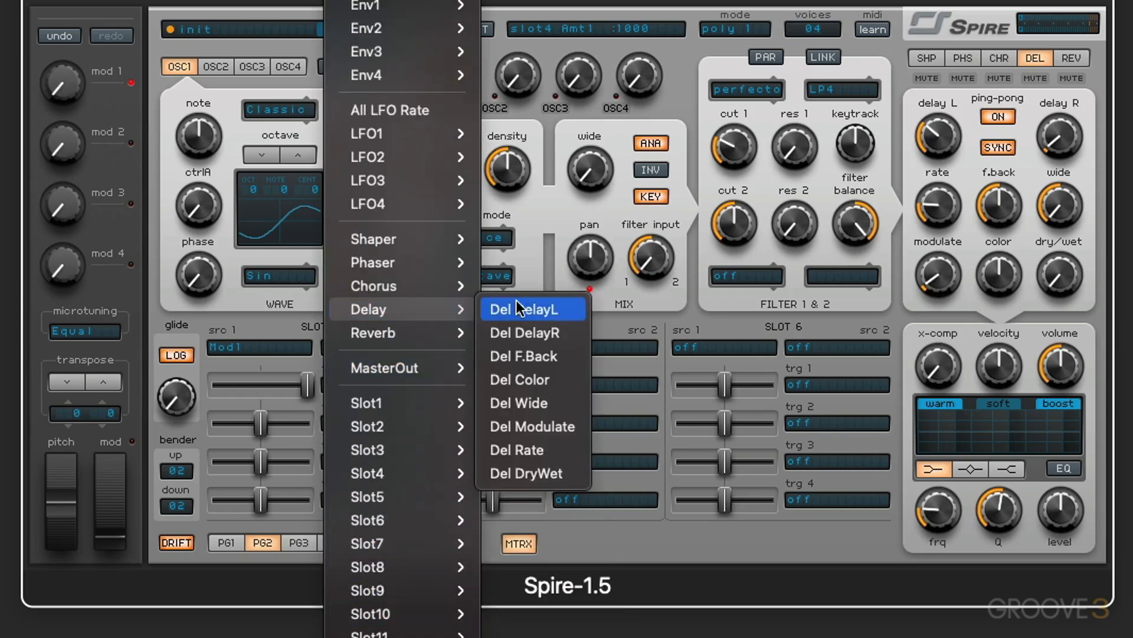
click(525, 466)
drag(253, 423, 310, 422)
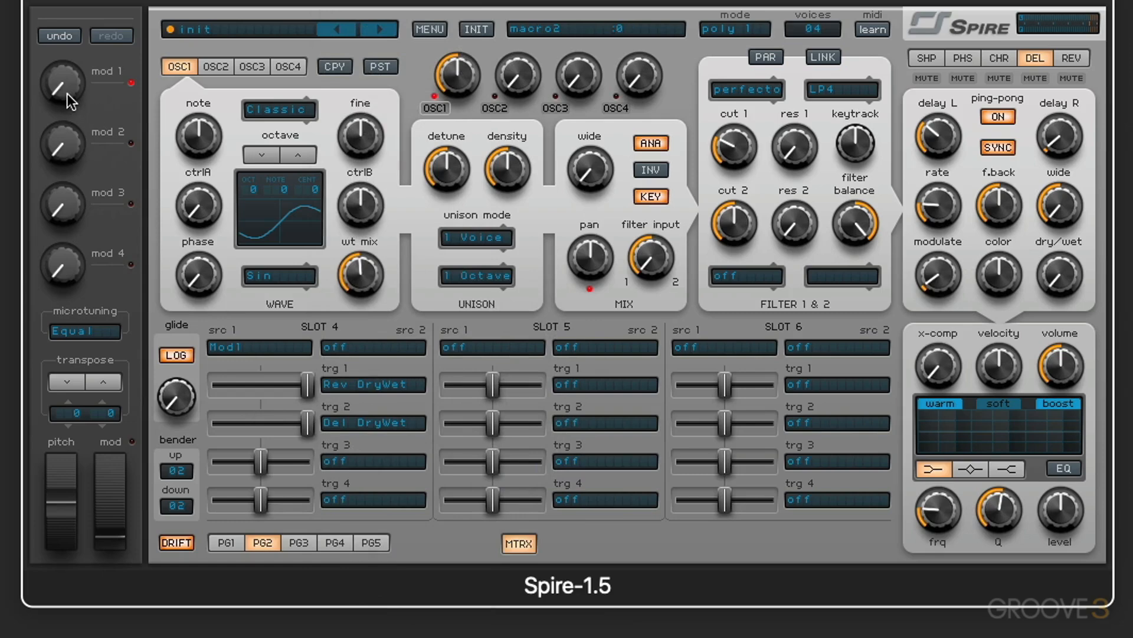
- Turn the mod 1 macro knob up and compare matrix pages 1 and 2
drag(66, 85, 103, 67)
mouse_move(307, 385)
mouse_down()
mouse_move(177, 393)
mouse_move(311, 389)
mouse_up()
click(227, 543)
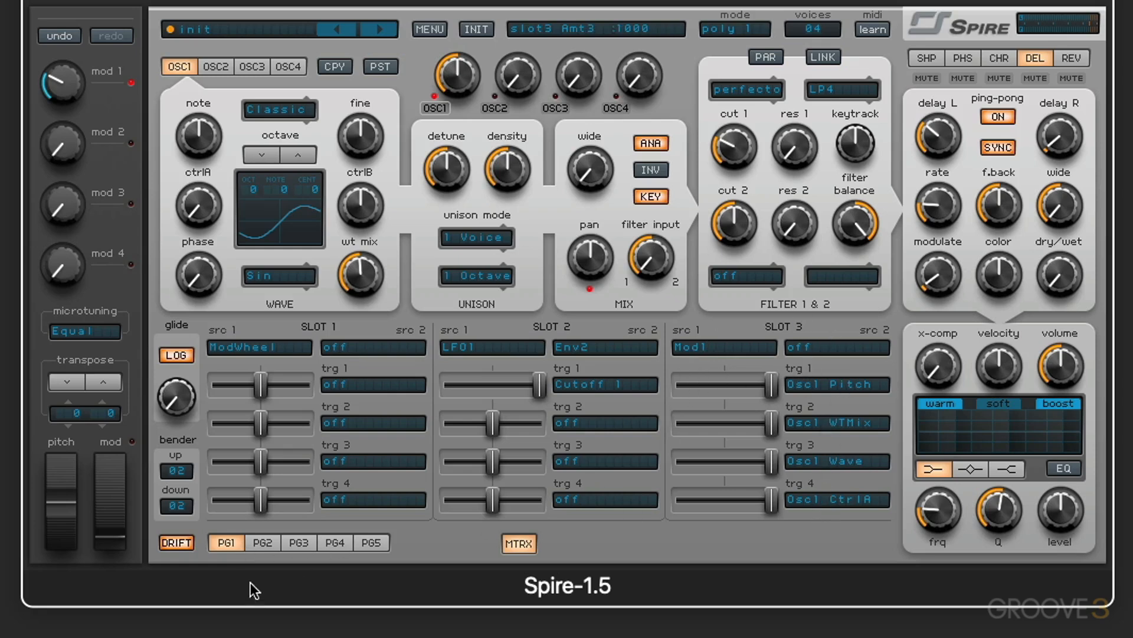
click(260, 542)
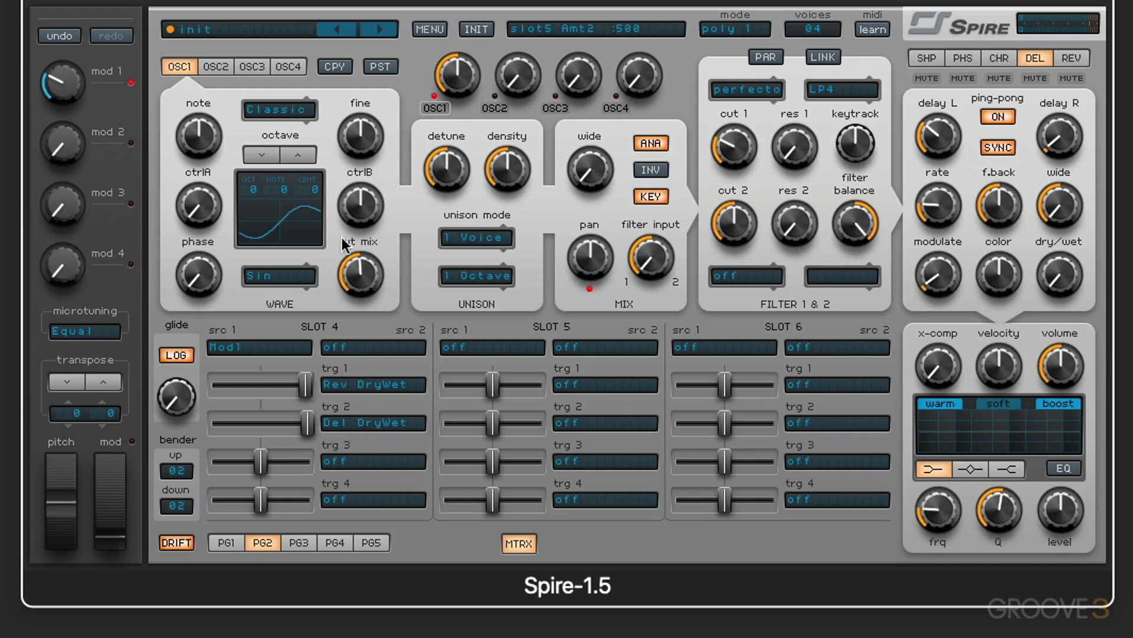
mouse_move(76, 83)
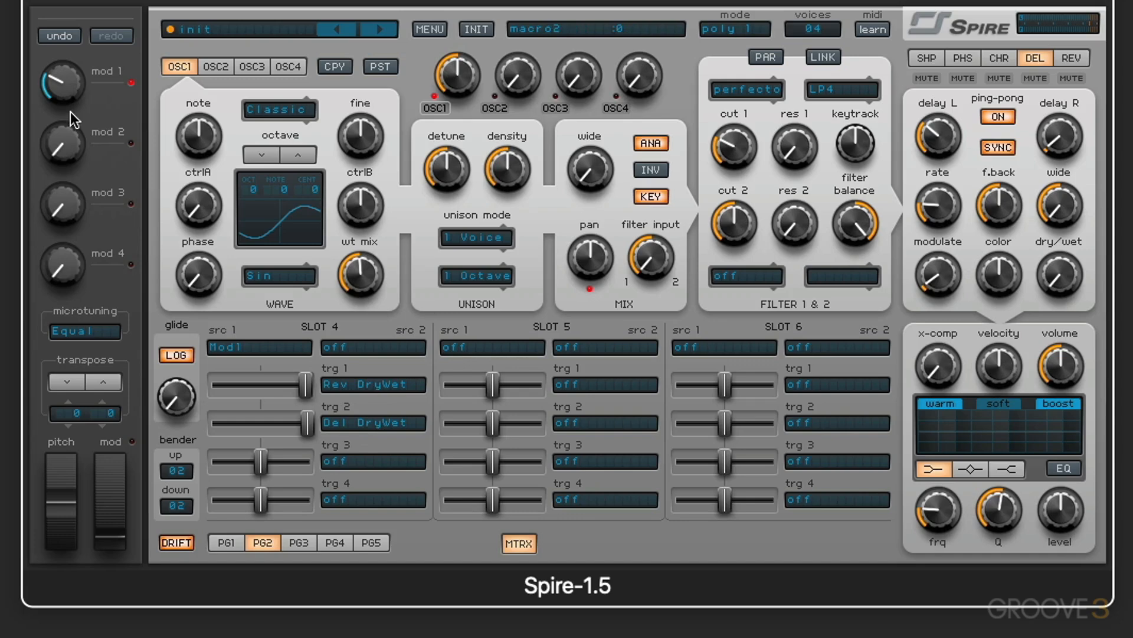